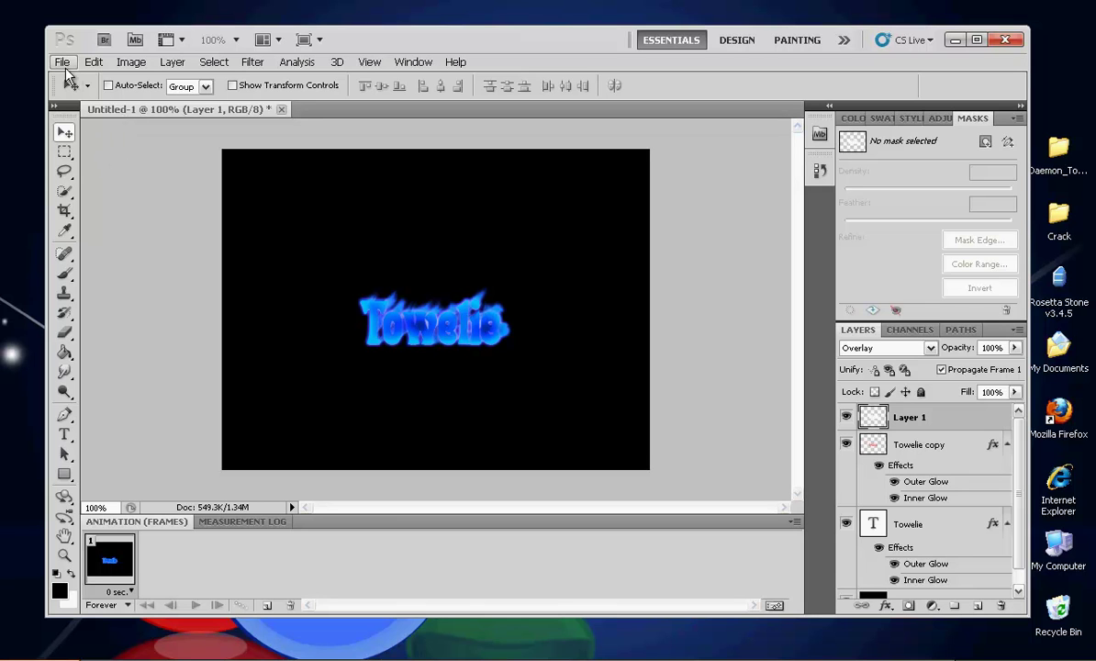
# - Create a new document at the default 500 × 375 pixels
pyautogui.click(62, 62)
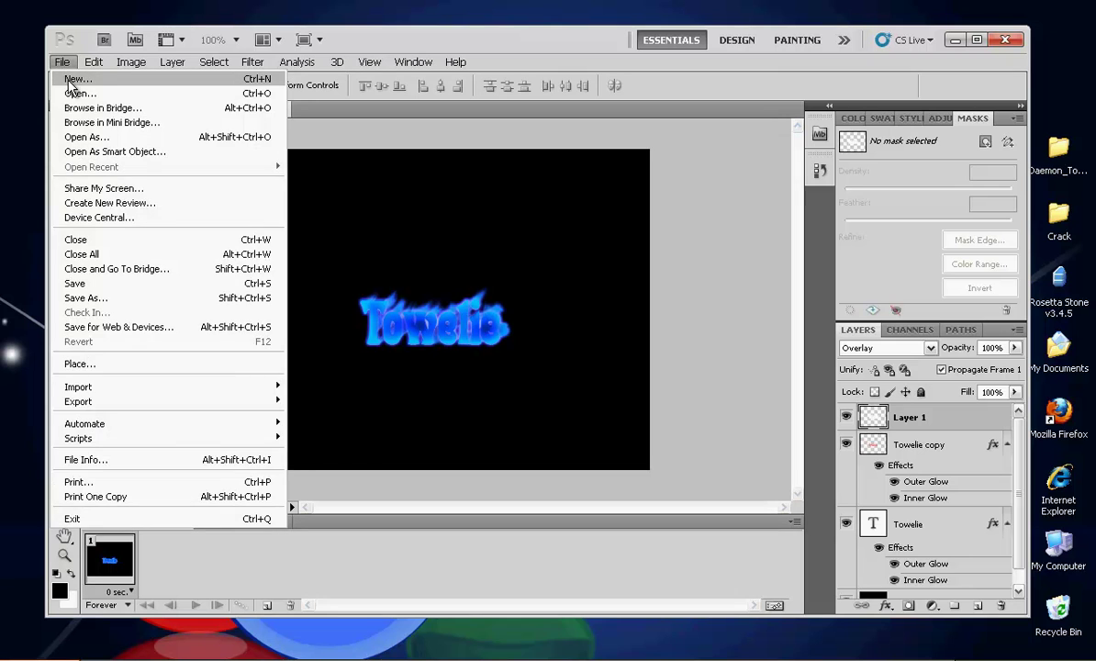
pyautogui.click(69, 80)
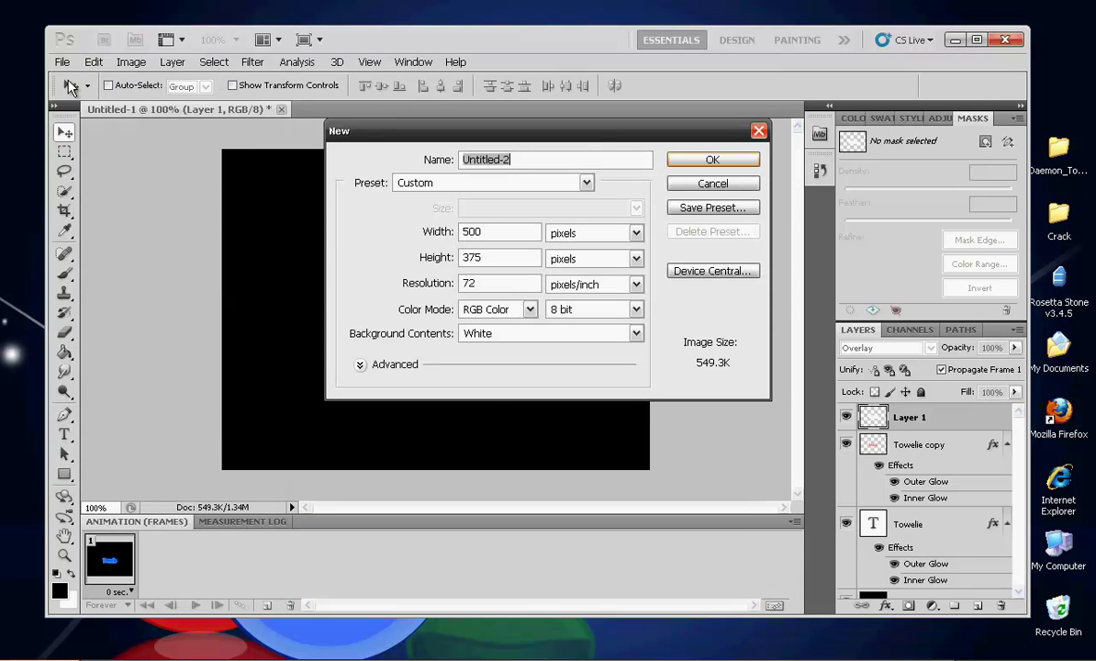
pyautogui.press('Return')
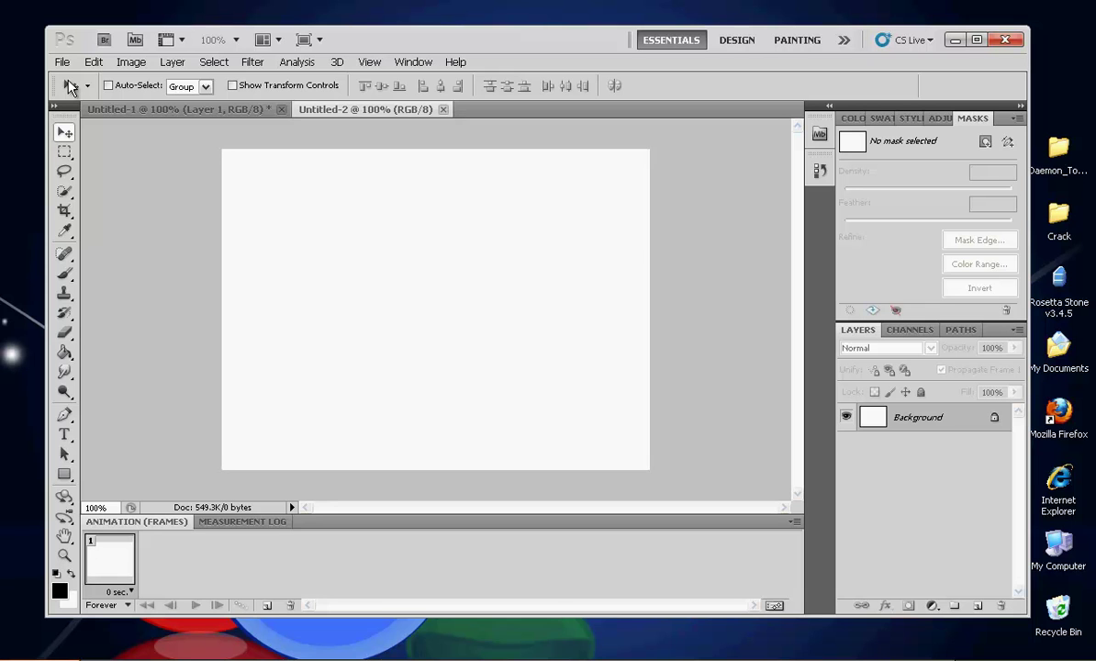
# - Fill the whole canvas with black using Edit > Fill
pyautogui.press('i')
pyautogui.hotkey('shift', 'F5')
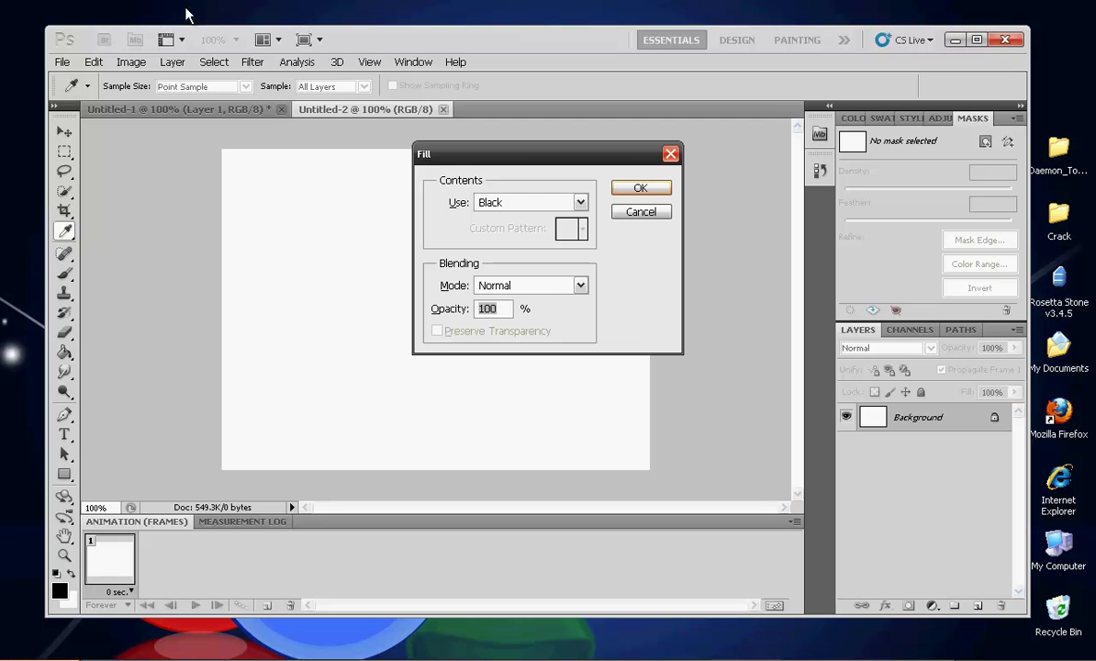
pyautogui.click(580, 203)
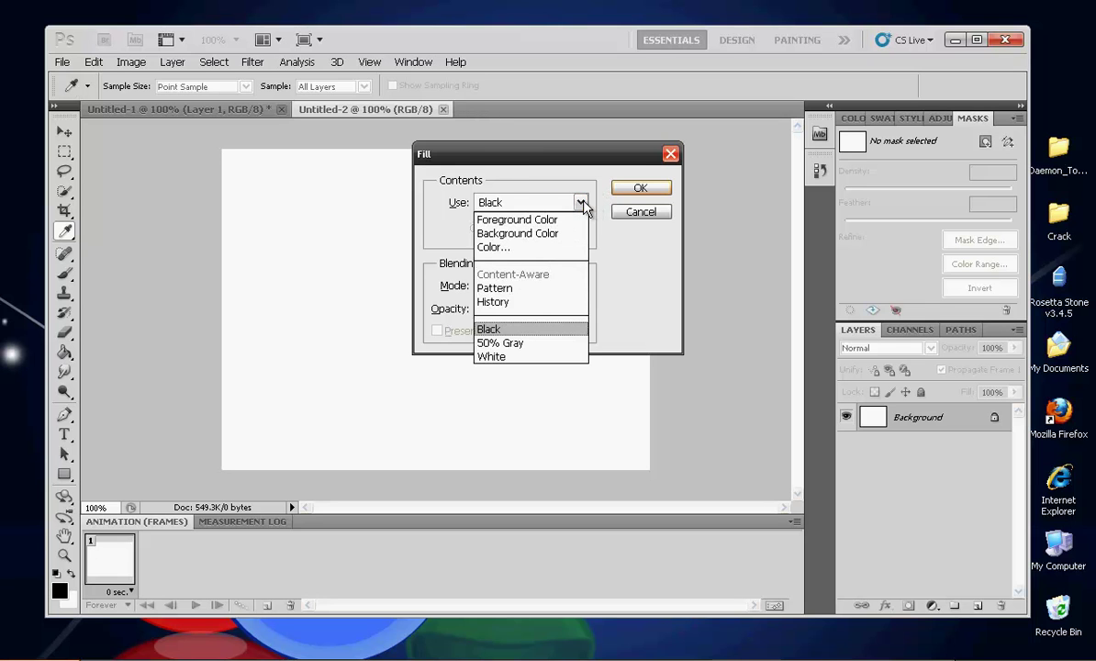
pyautogui.click(584, 208)
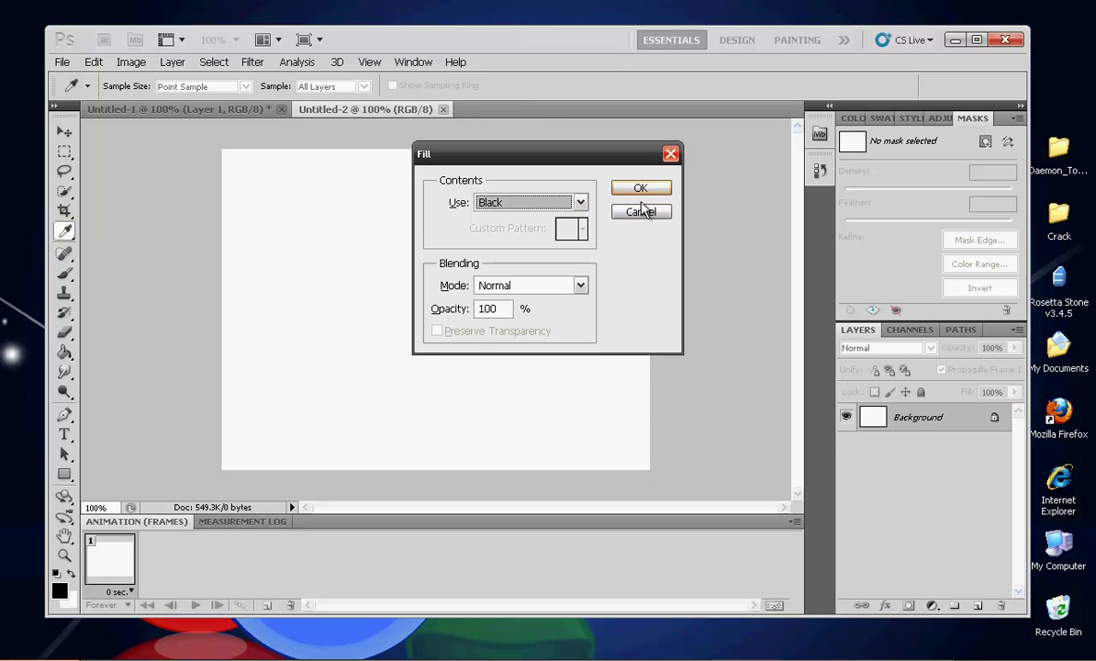
pyautogui.click(639, 190)
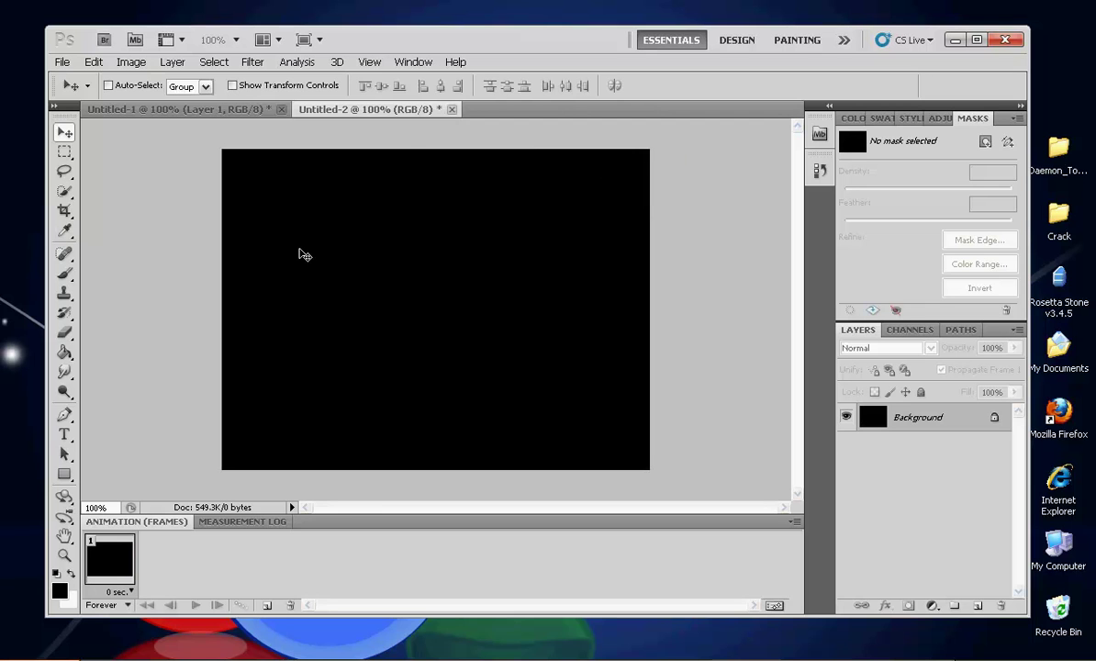
# - Add the text 'Towelie' in the canvas middle and nudge it slightly lower
pyautogui.click(64, 434)
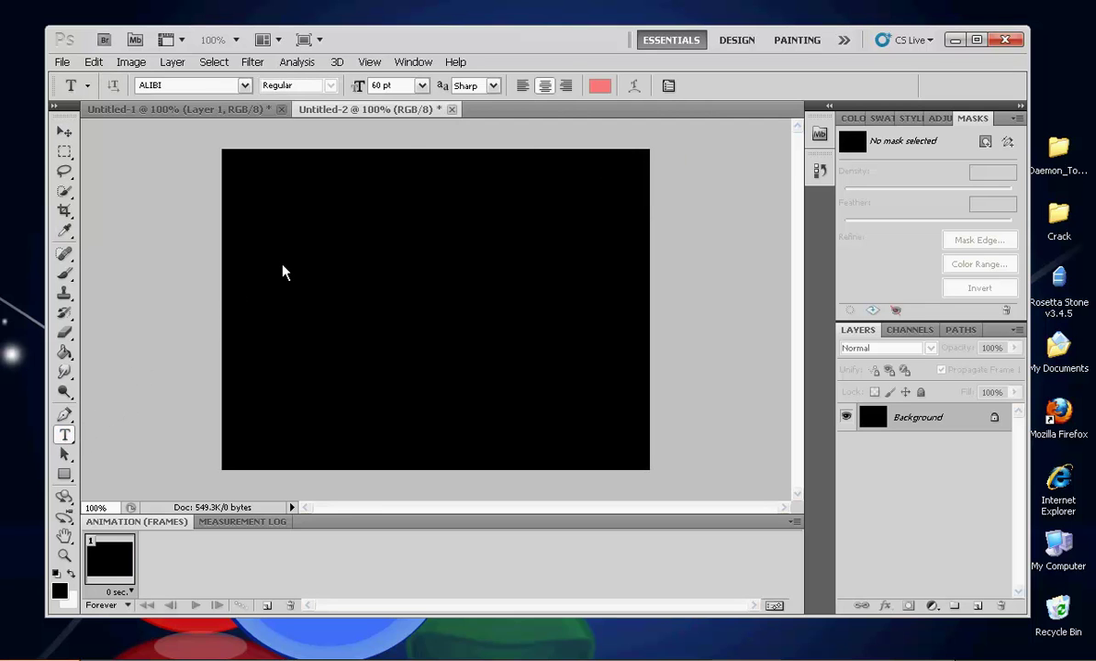
pyautogui.moveTo(285, 254); pyautogui.dragTo(482, 358)
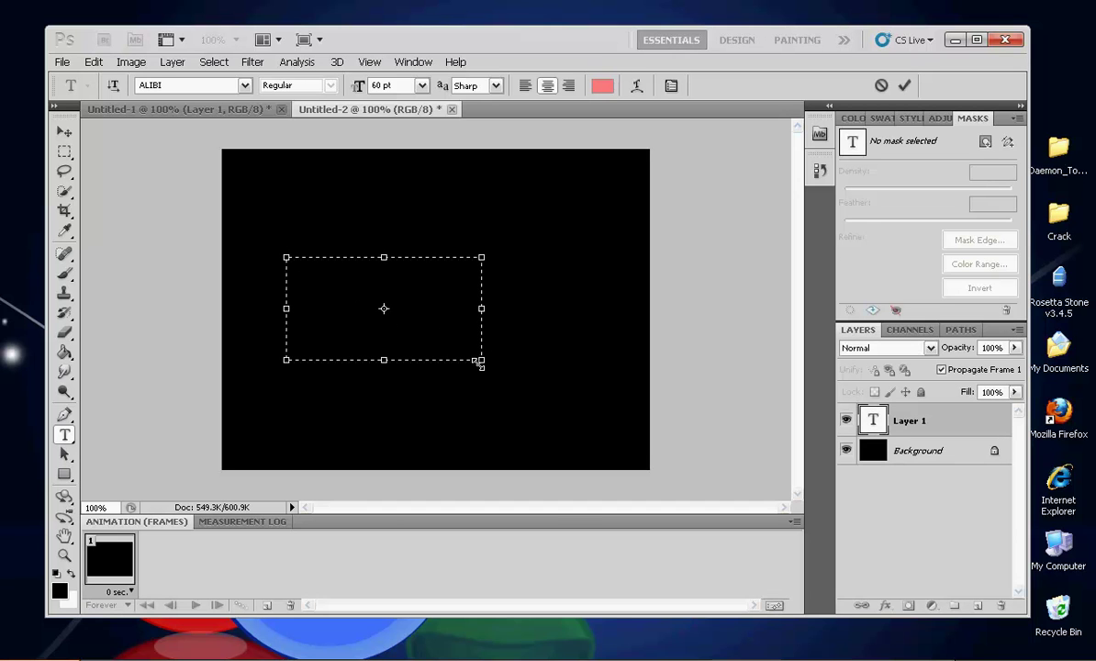
pyautogui.moveTo(603, 420); pyautogui.dragTo(602, 423)
pyautogui.write('Towelie')
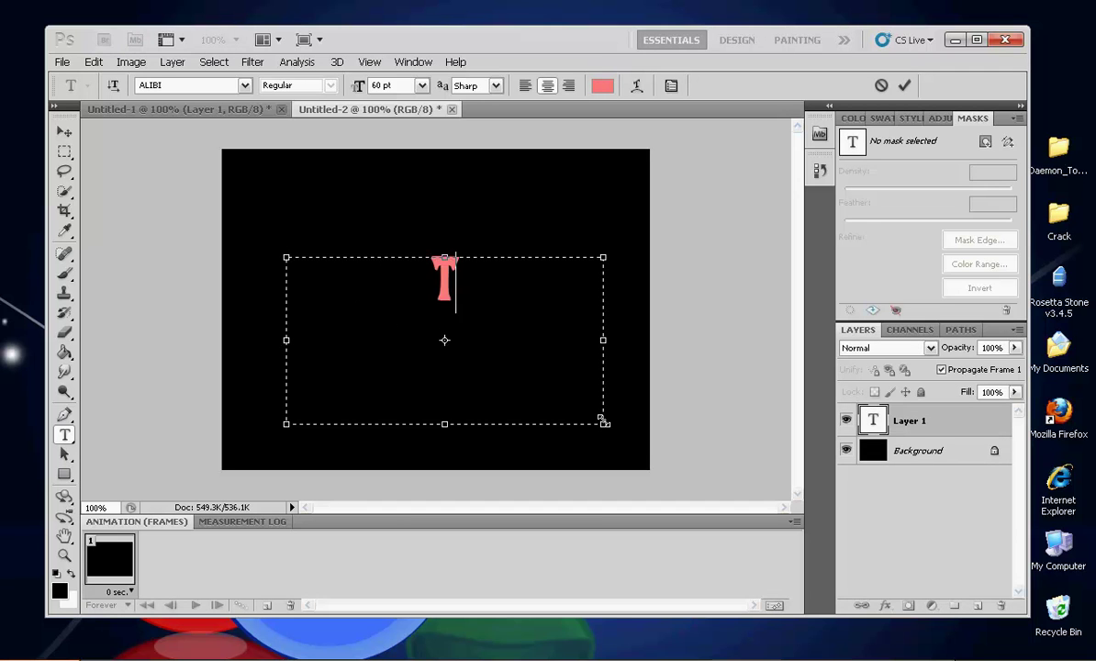
pyautogui.click(64, 131)
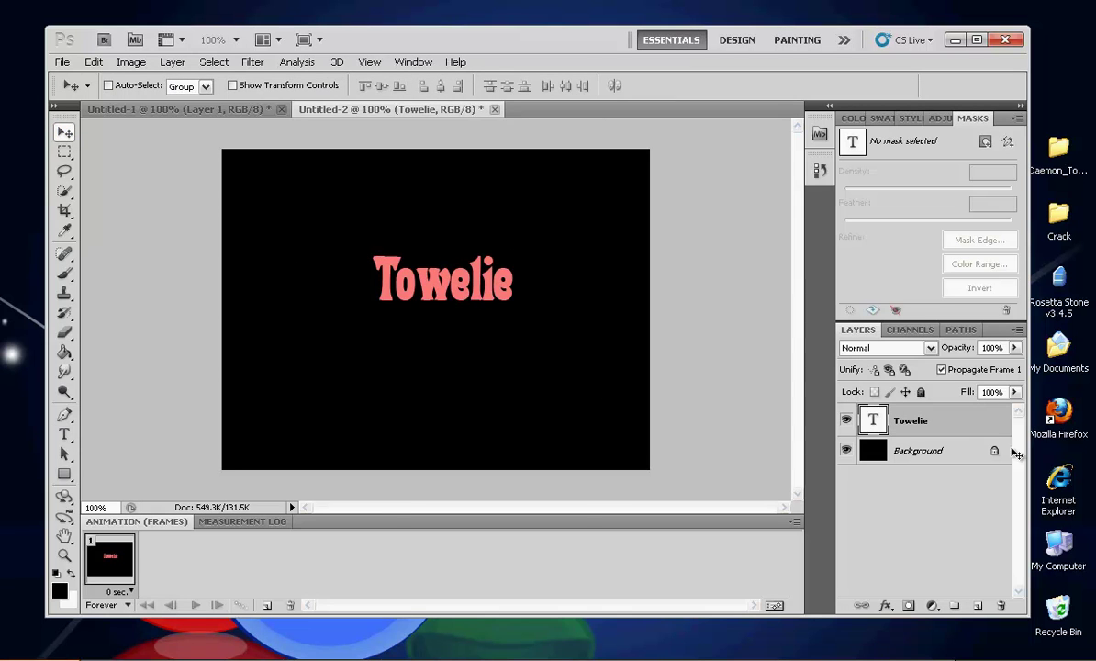
pyautogui.hotkey('shift', 'Down')
pyautogui.hotkey('shift', 'Down')
pyautogui.hotkey('shift', 'Down')
pyautogui.hotkey('shift', 'Down')
pyautogui.hotkey('shift', 'Down')
pyautogui.hotkey('shift', 'Down')
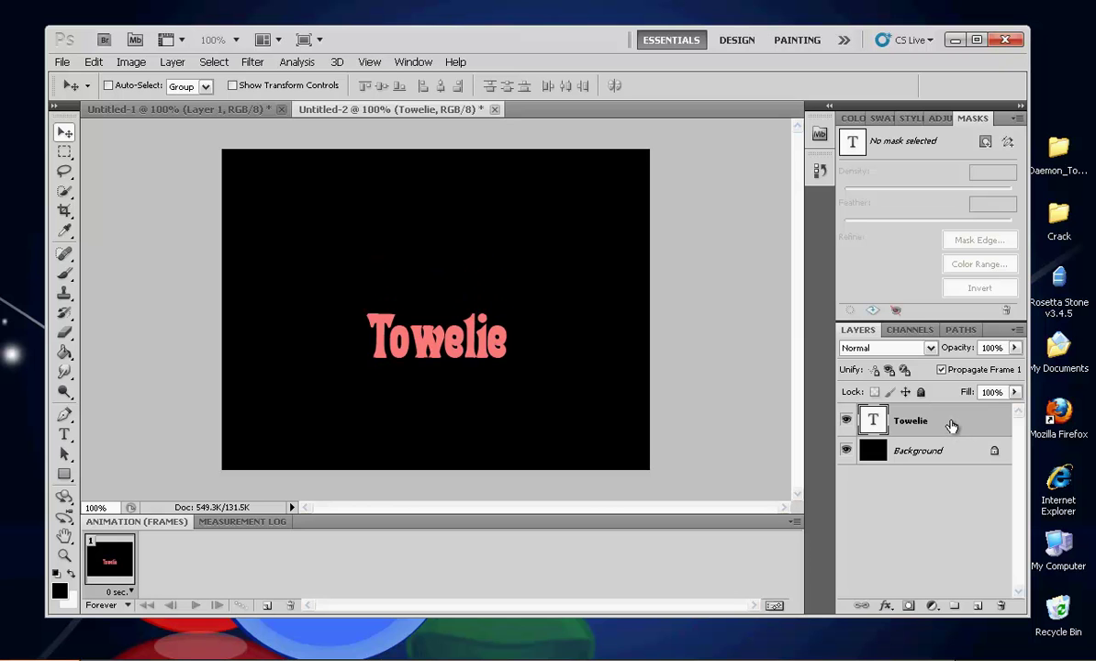
# - Duplicate the Towelie layer as 'Towelie copy', keeping the original selected
pyautogui.rightClick(952, 425)
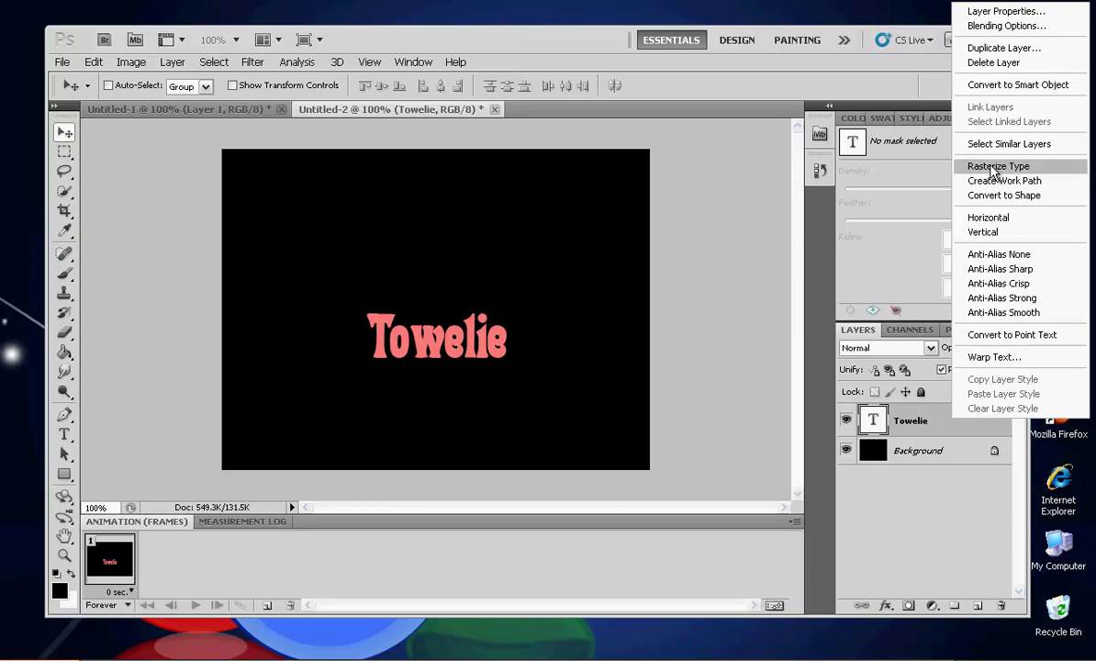
pyautogui.click(978, 50)
pyautogui.press('Return')
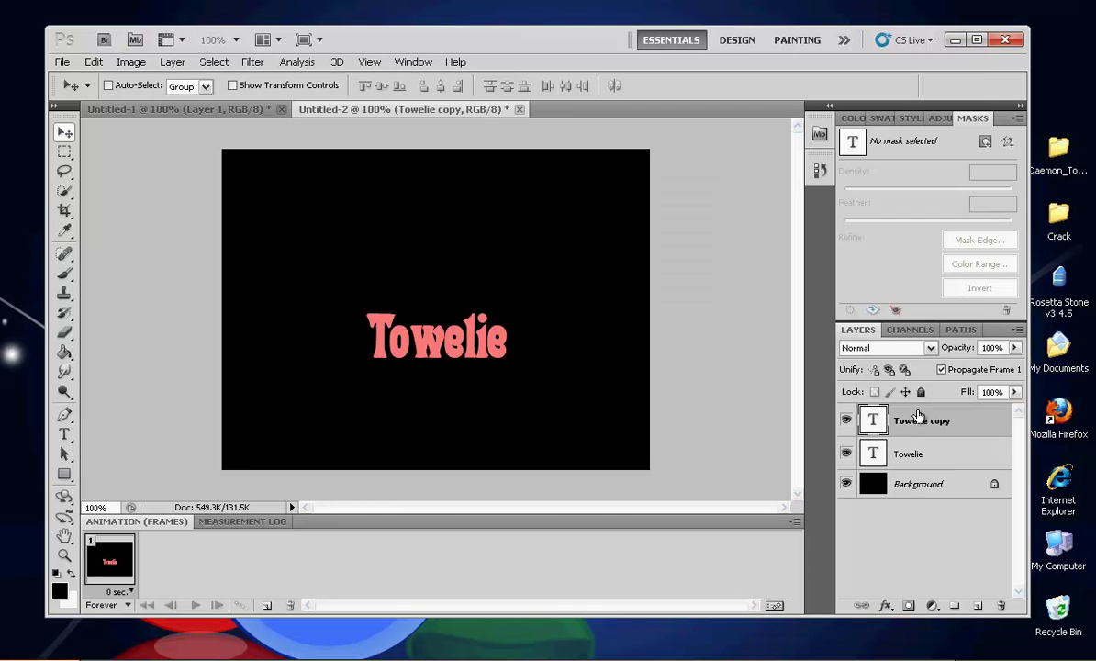
pyautogui.click(932, 456)
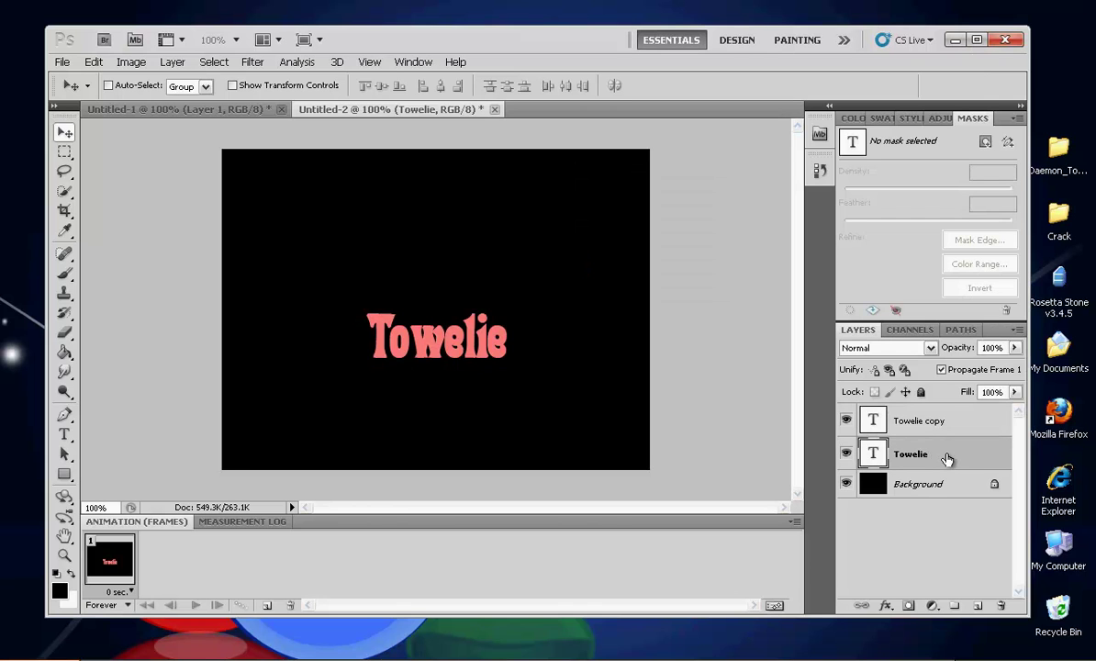
# - Set Towelie's fill opacity to 0% and give it a saturated blue outer glow
pyautogui.doubleClick(955, 458)
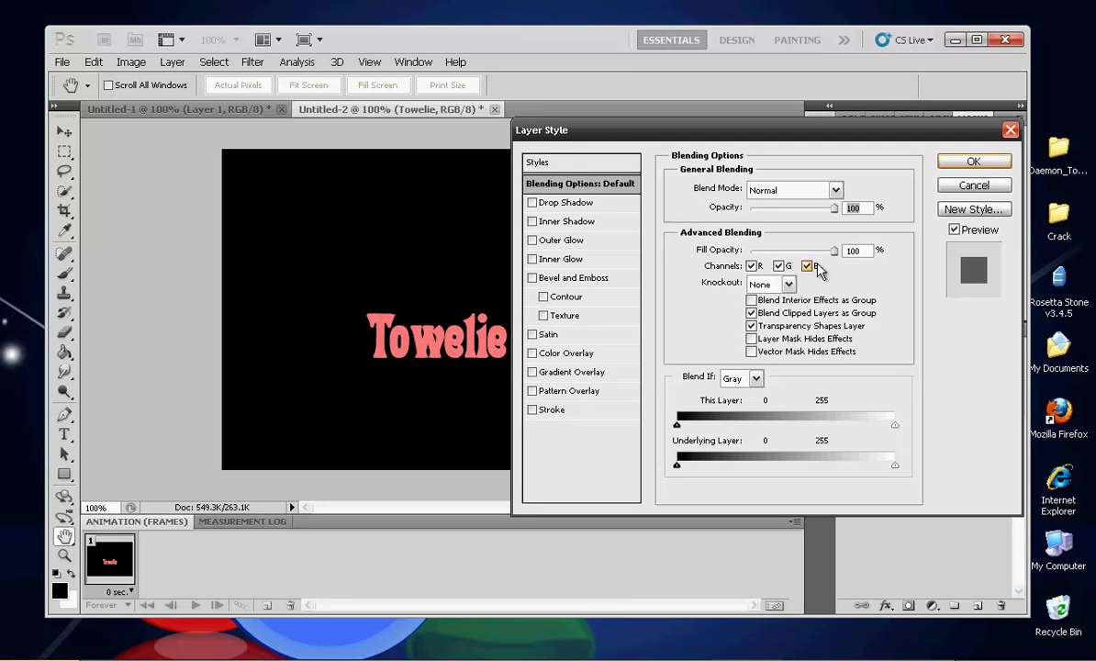
pyautogui.moveTo(833, 250); pyautogui.dragTo(750, 250)
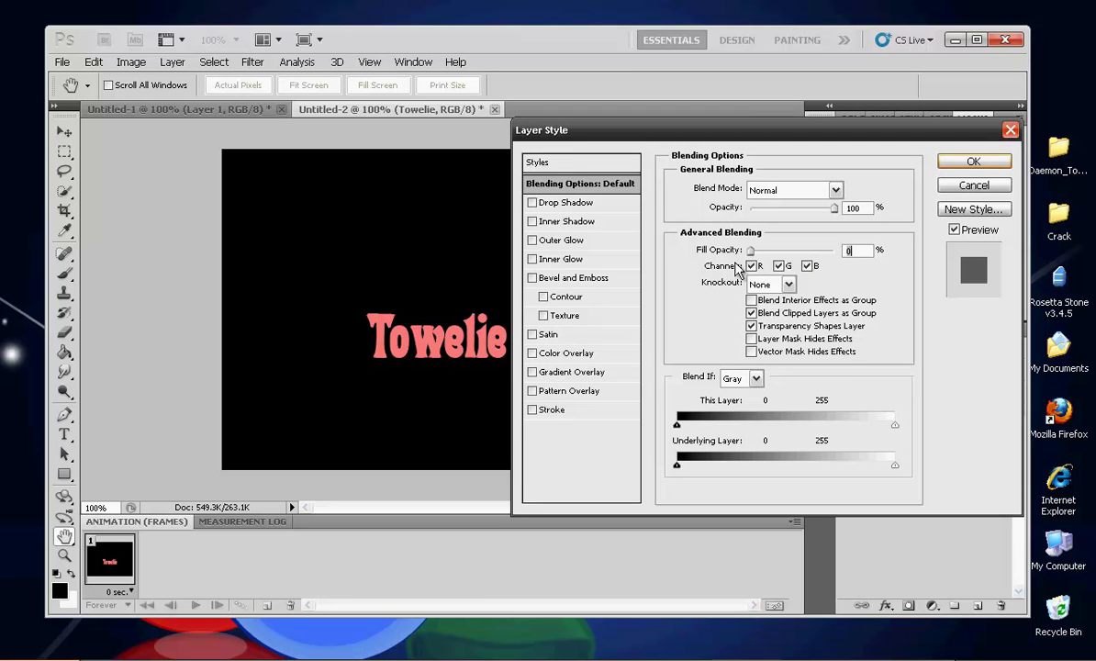
pyautogui.click(531, 240)
pyautogui.click(531, 259)
pyautogui.click(556, 240)
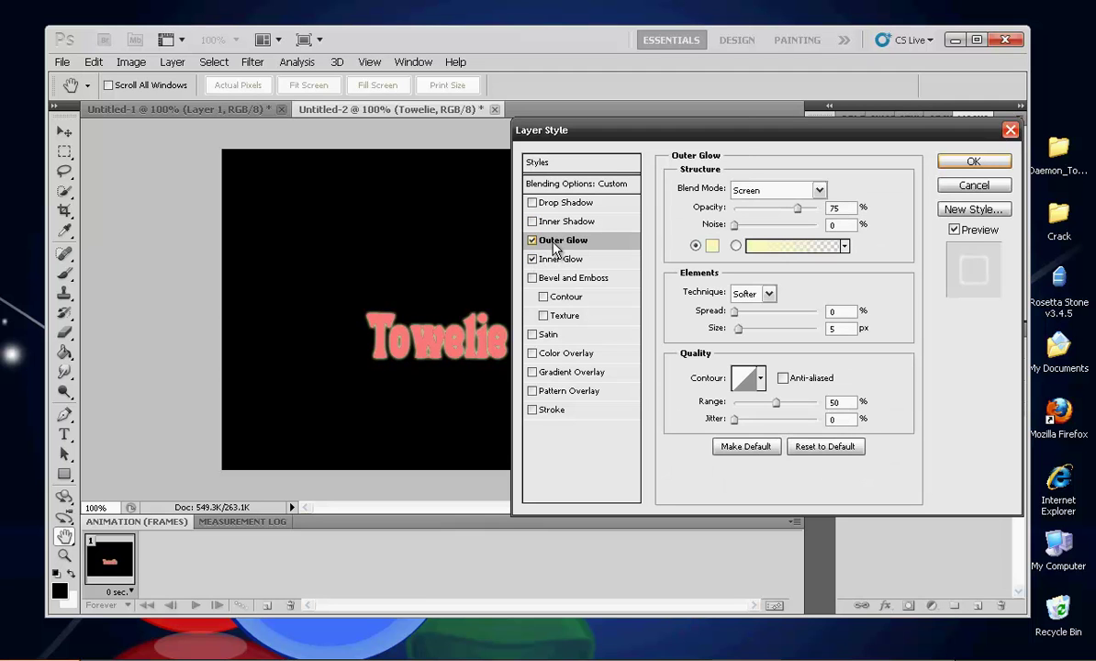
pyautogui.click(712, 245)
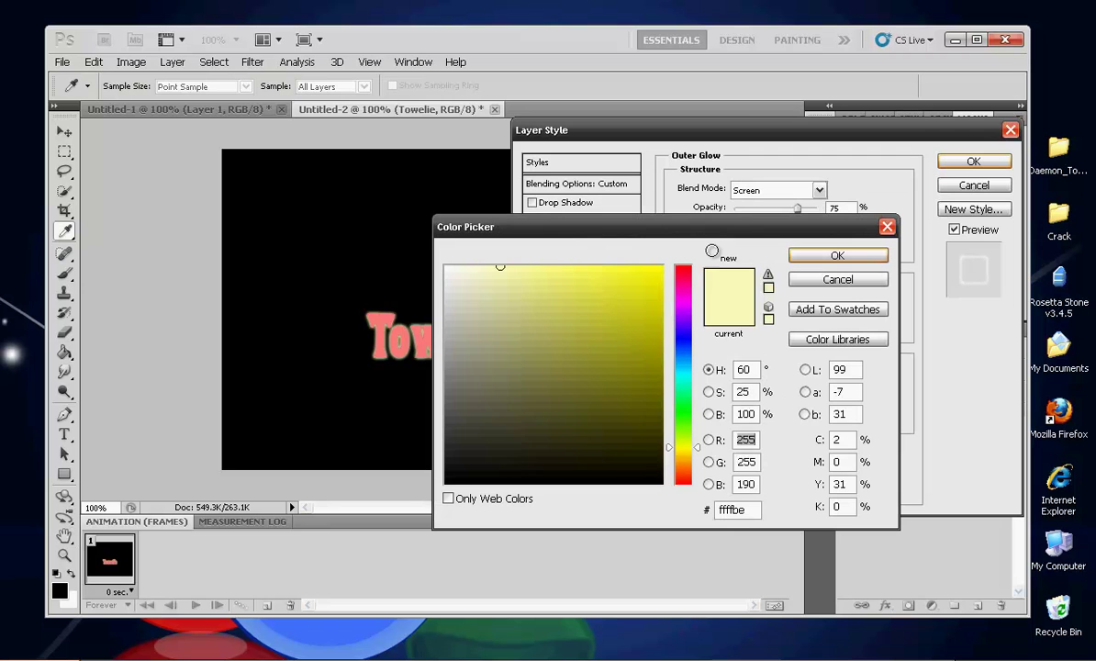
pyautogui.click(683, 411)
pyautogui.moveTo(683, 413); pyautogui.dragTo(683, 338)
pyautogui.moveTo(596, 271); pyautogui.dragTo(628, 249)
pyautogui.click(836, 255)
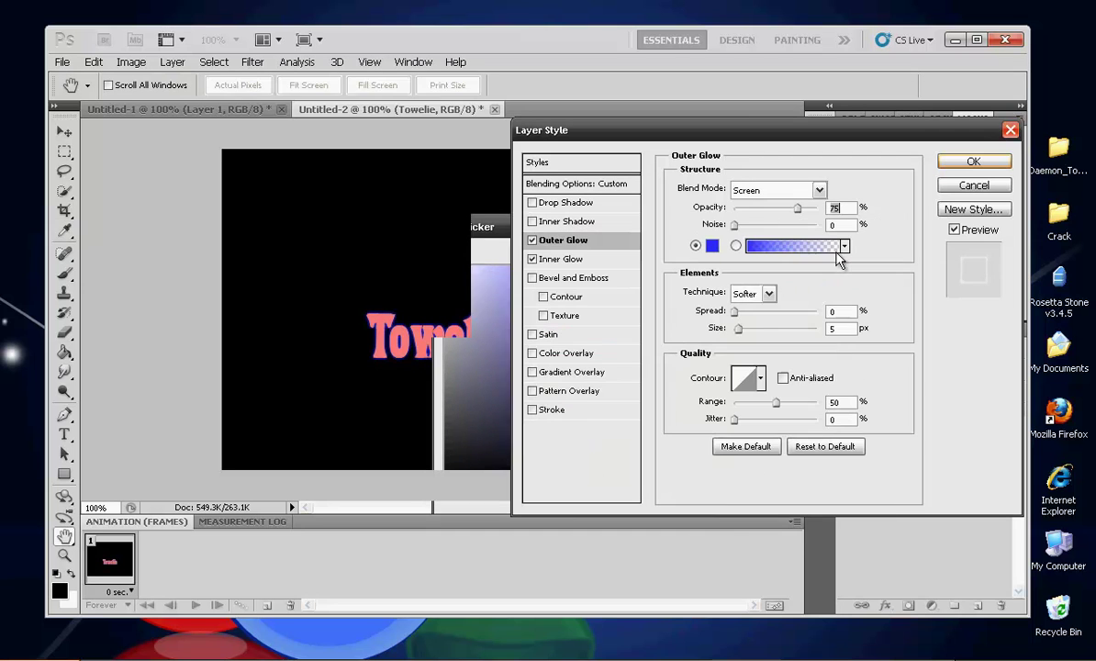
# - Make the inner glow saturated blue, enlarge it to 8 px, and apply the styles
pyautogui.click(551, 258)
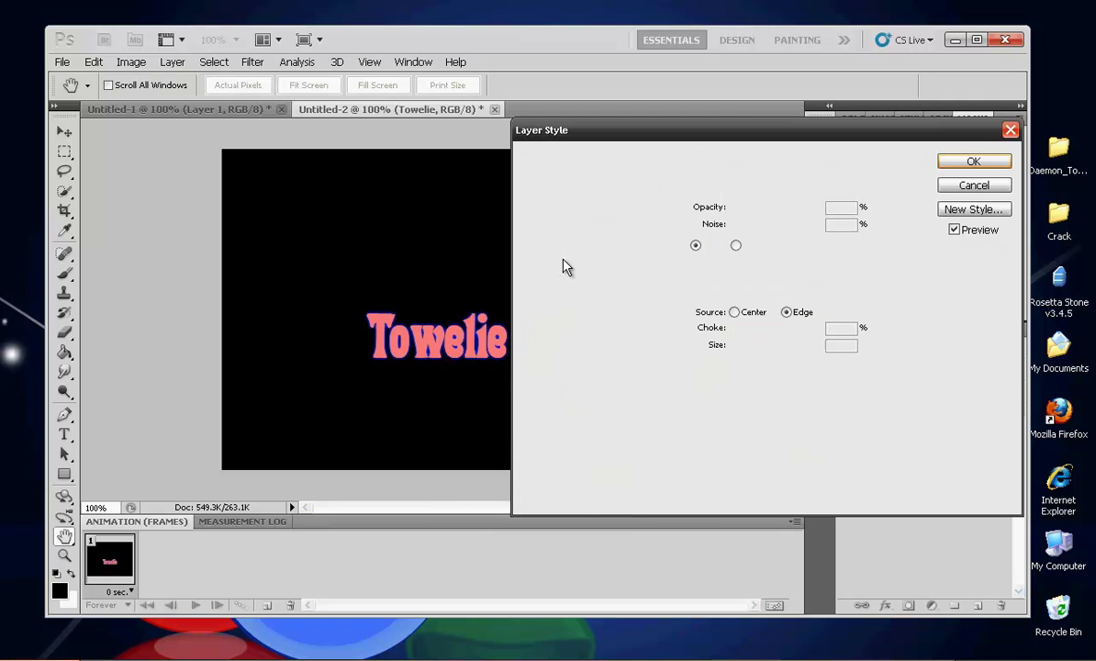
pyautogui.click(711, 248)
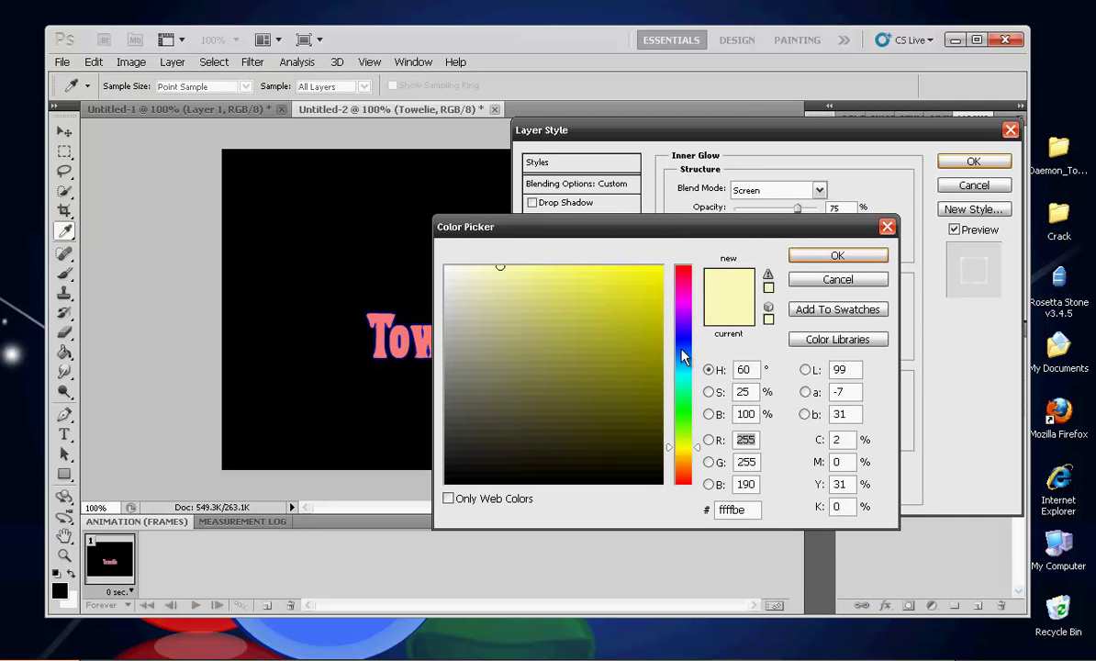
pyautogui.moveTo(679, 350); pyautogui.dragTo(683, 352)
pyautogui.moveTo(620, 287); pyautogui.dragTo(609, 263)
pyautogui.press('Return')
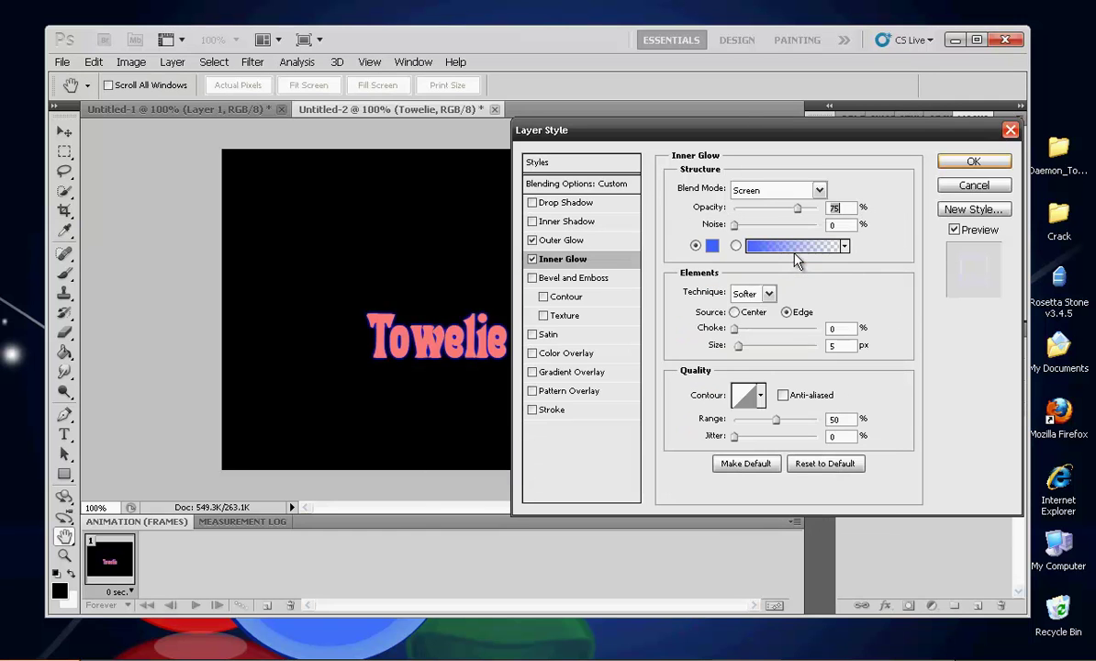
pyautogui.moveTo(737, 345); pyautogui.dragTo(745, 354)
pyautogui.click(957, 167)
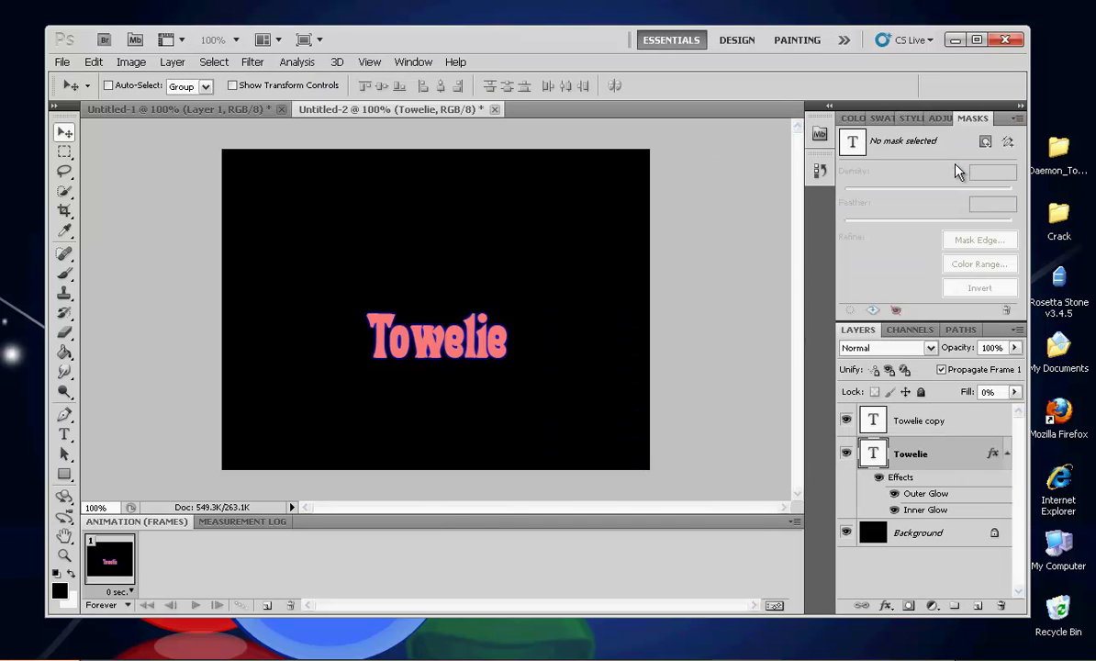
# - Set Towelie copy's fill opacity to 0% with a vivid blue outer glow
pyautogui.doubleClick(975, 428)
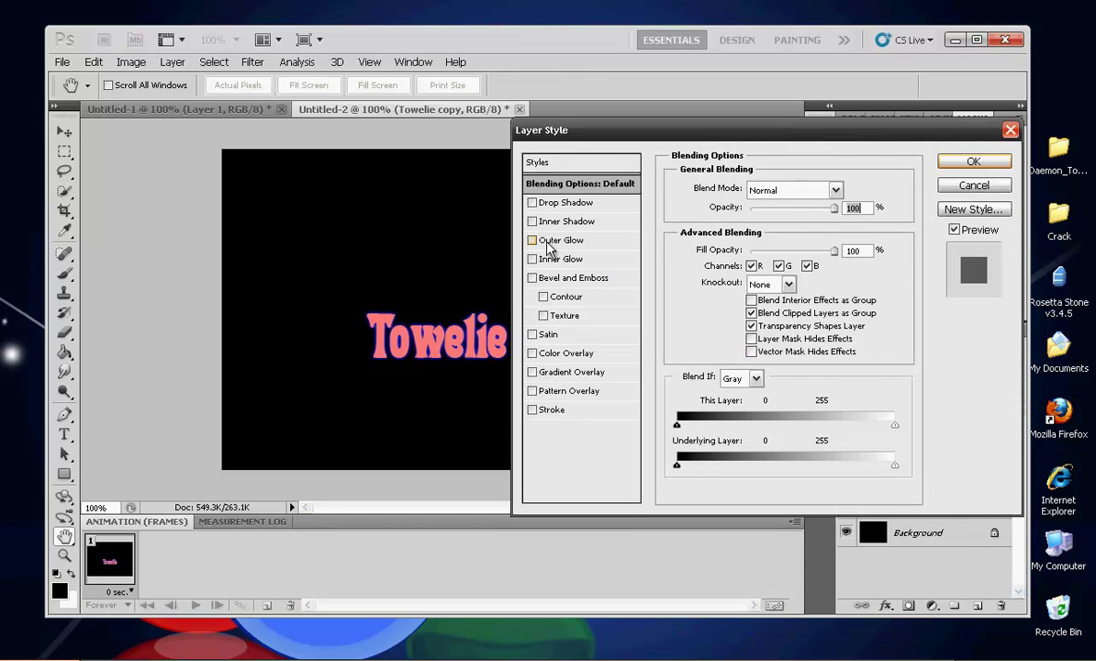
pyautogui.moveTo(833, 250); pyautogui.dragTo(707, 248)
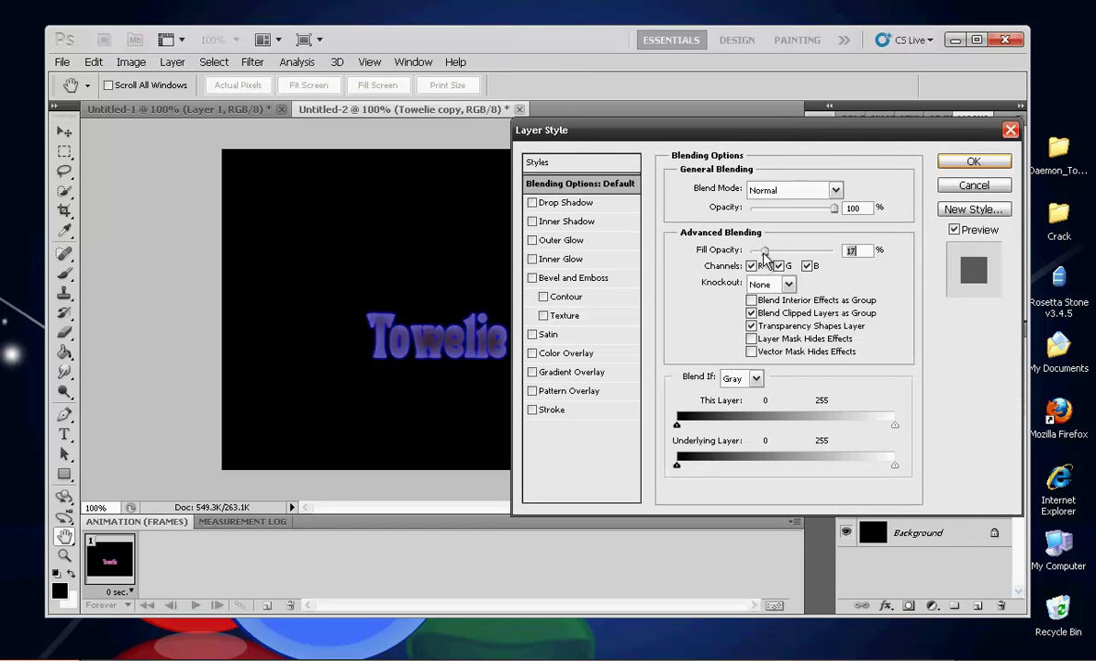
pyautogui.click(531, 239)
pyautogui.click(531, 258)
pyautogui.click(561, 240)
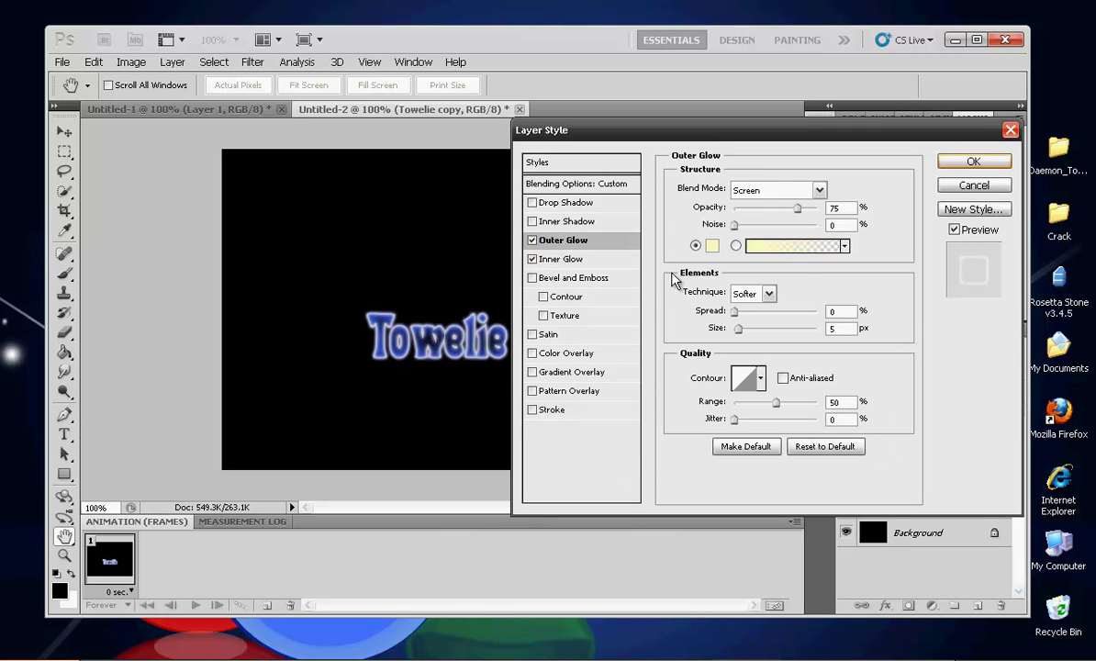
pyautogui.click(710, 245)
pyautogui.moveTo(682, 352); pyautogui.dragTo(674, 335)
pyautogui.moveTo(661, 270); pyautogui.dragTo(661, 263)
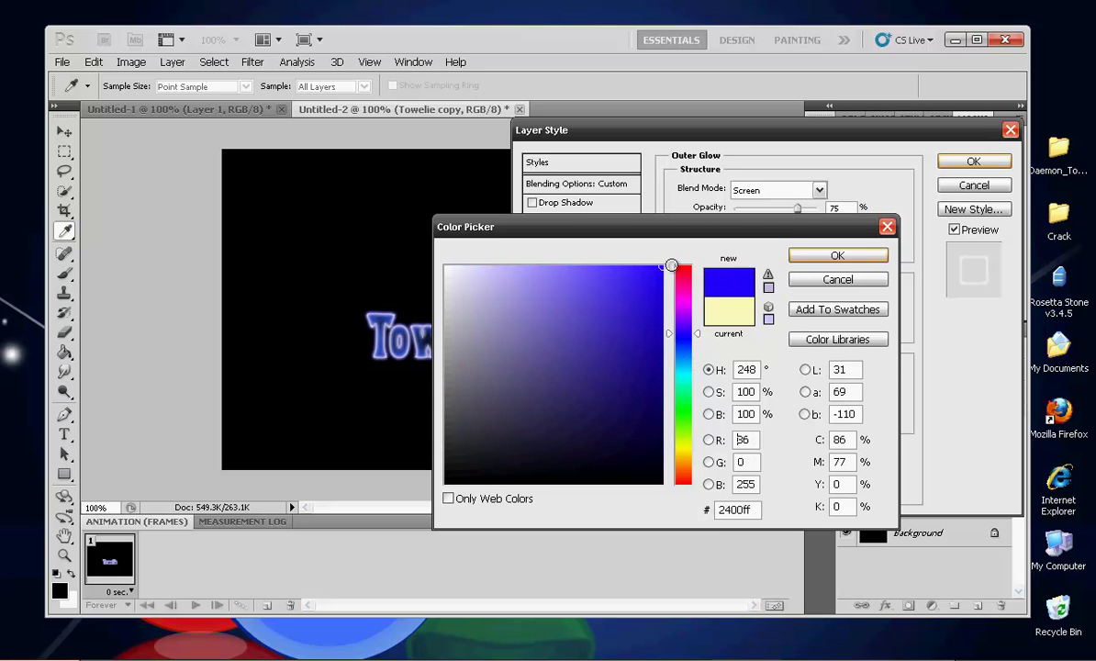
pyautogui.click(798, 258)
# - Turn on a blue #2400ff inner glow and raise its size to 10 px
pyautogui.click(569, 258)
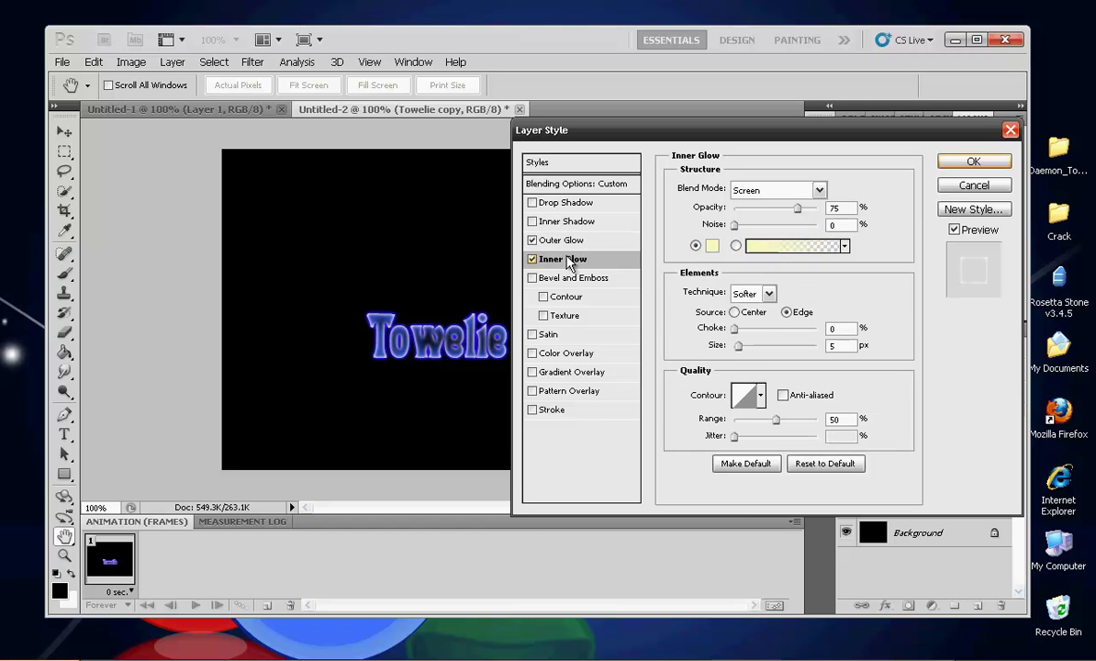
pyautogui.click(712, 247)
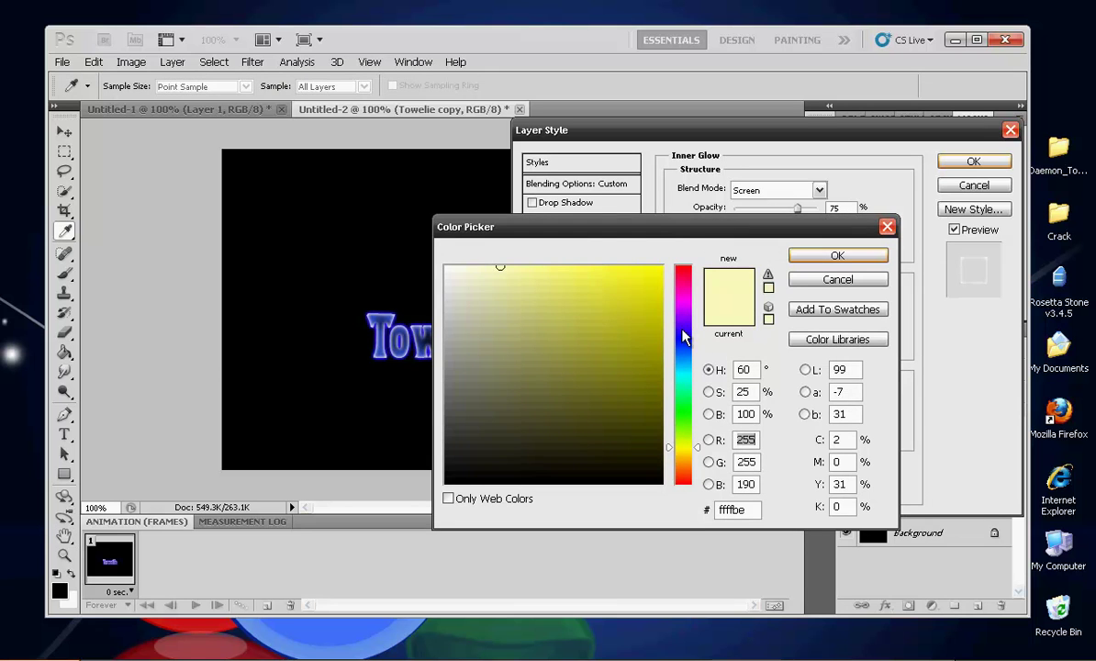
pyautogui.moveTo(684, 351)
pyautogui.mouseDown()
pyautogui.moveTo(637, 312)
pyautogui.moveTo(644, 317)
pyautogui.moveTo(664, 266)
pyautogui.mouseUp()
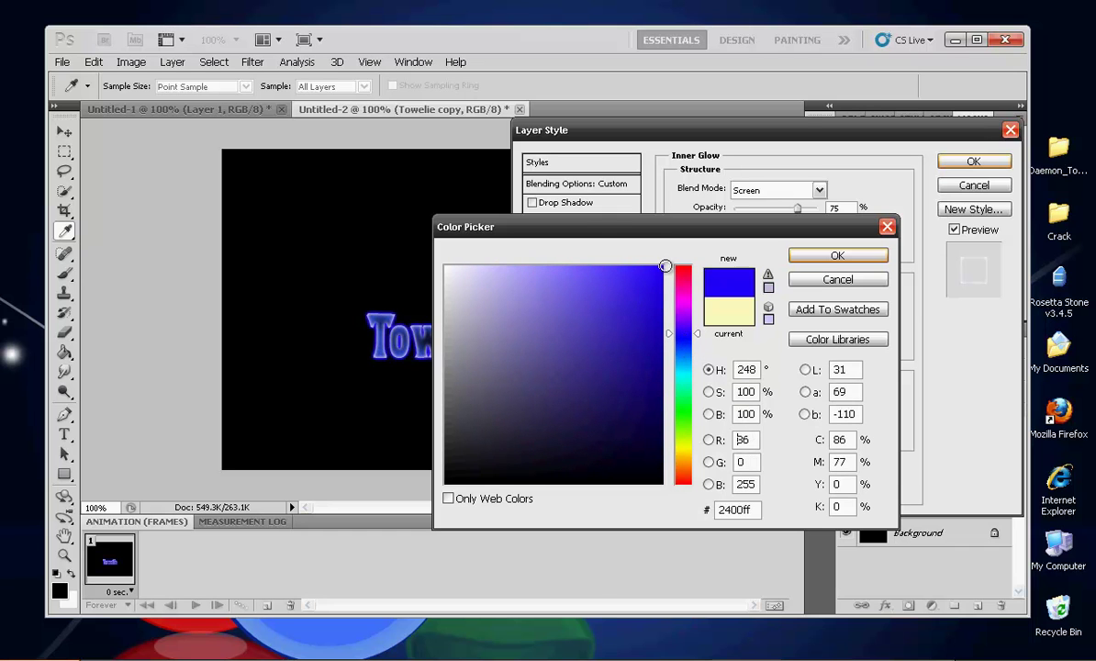
pyautogui.click(809, 255)
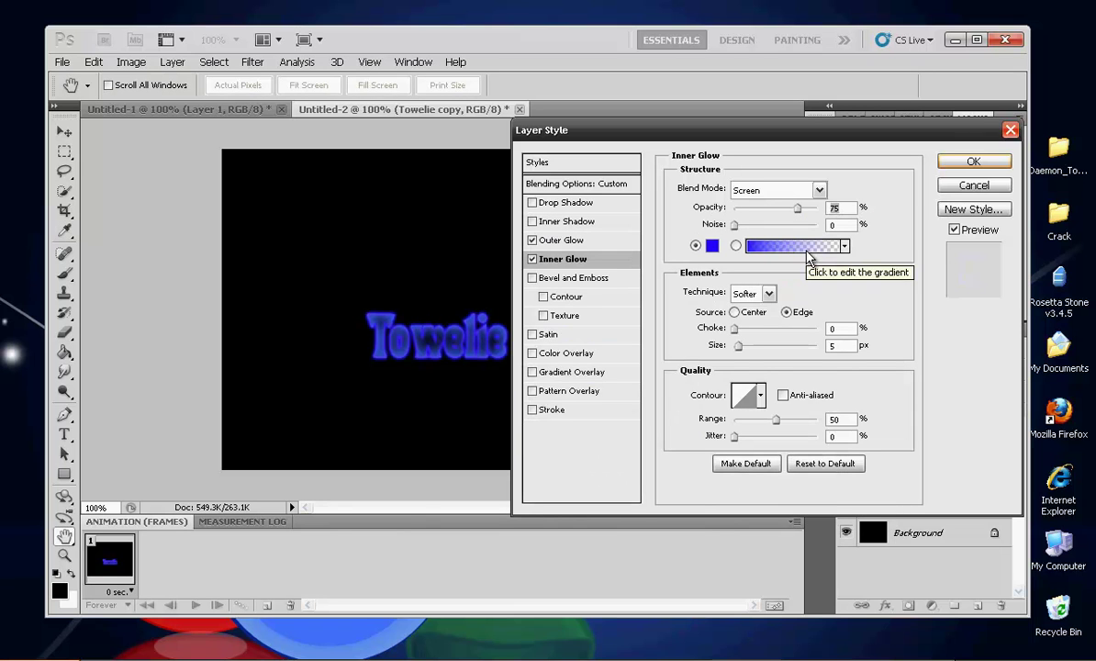
pyautogui.moveTo(738, 347); pyautogui.dragTo(743, 354)
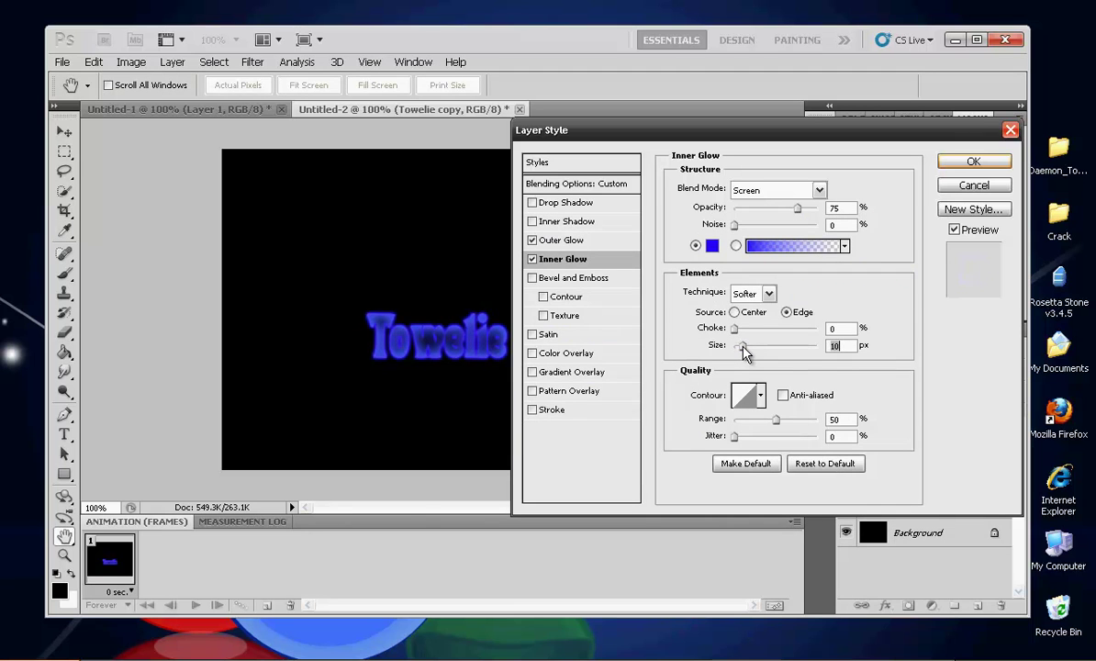
# - Apply the glow styles, then rasterize the Towelie copy type layer
pyautogui.press('Return')
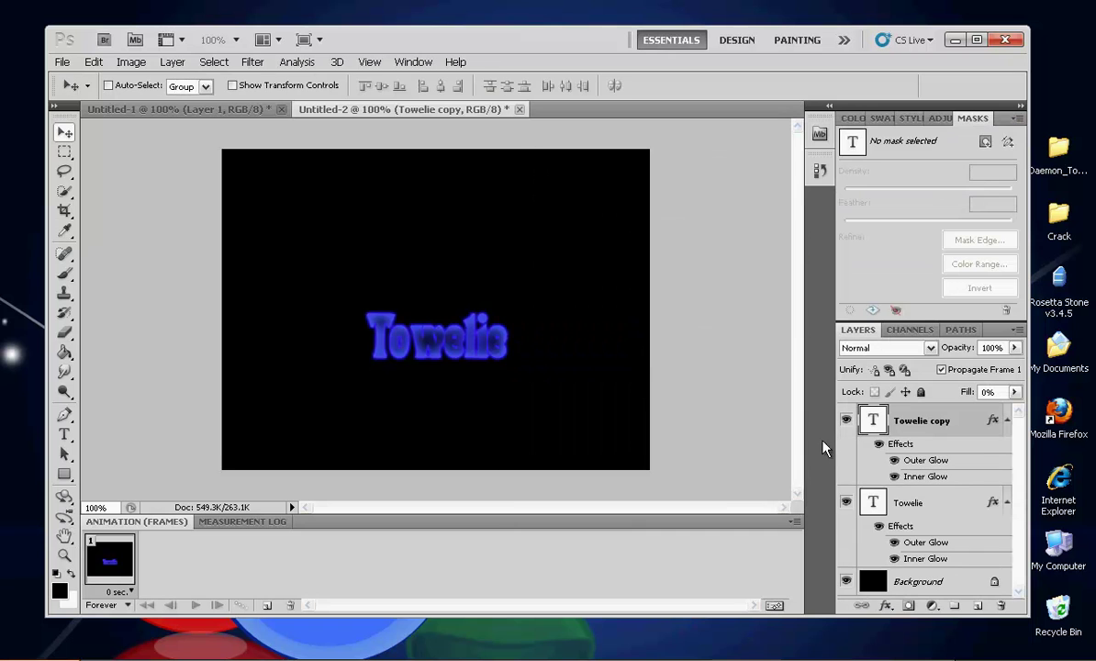
pyautogui.rightClick(972, 419)
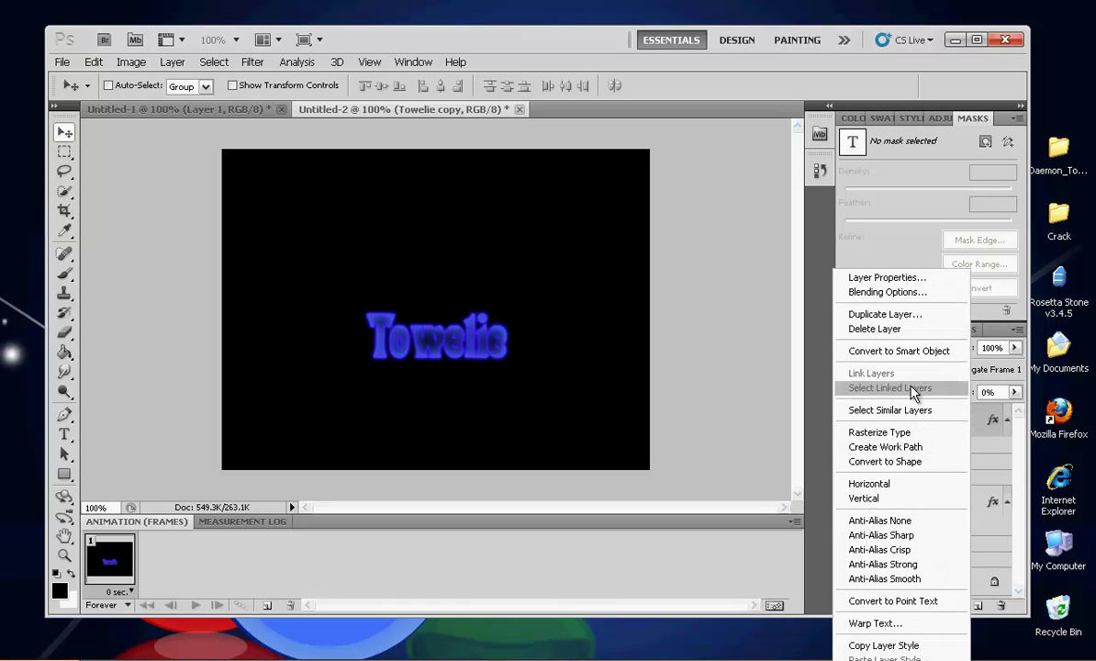
pyautogui.click(898, 433)
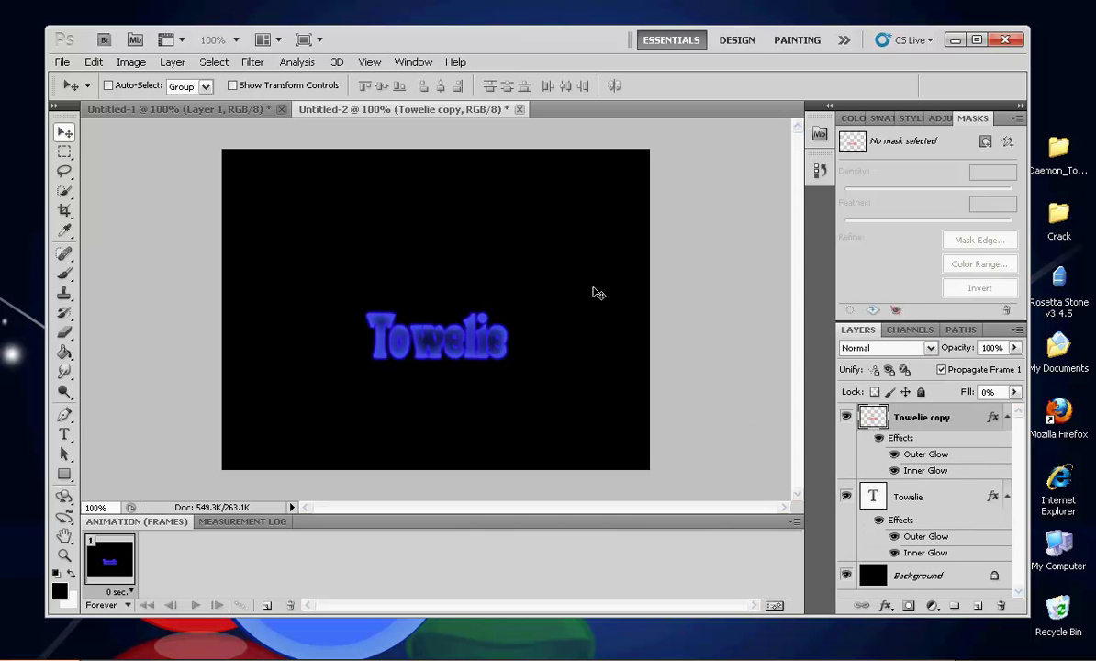
# - Choose the Smudge tool at 200% zoom with 75% strength and the 24 px spatter brush
pyautogui.click(65, 371)
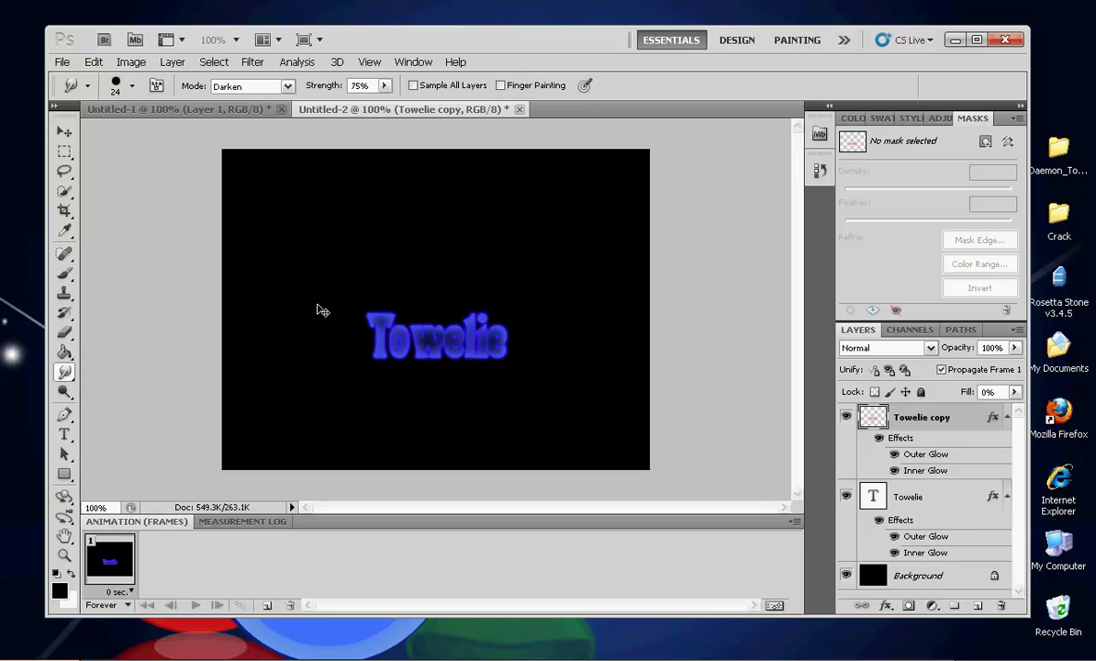
pyautogui.hotkey('ctrl', '+')
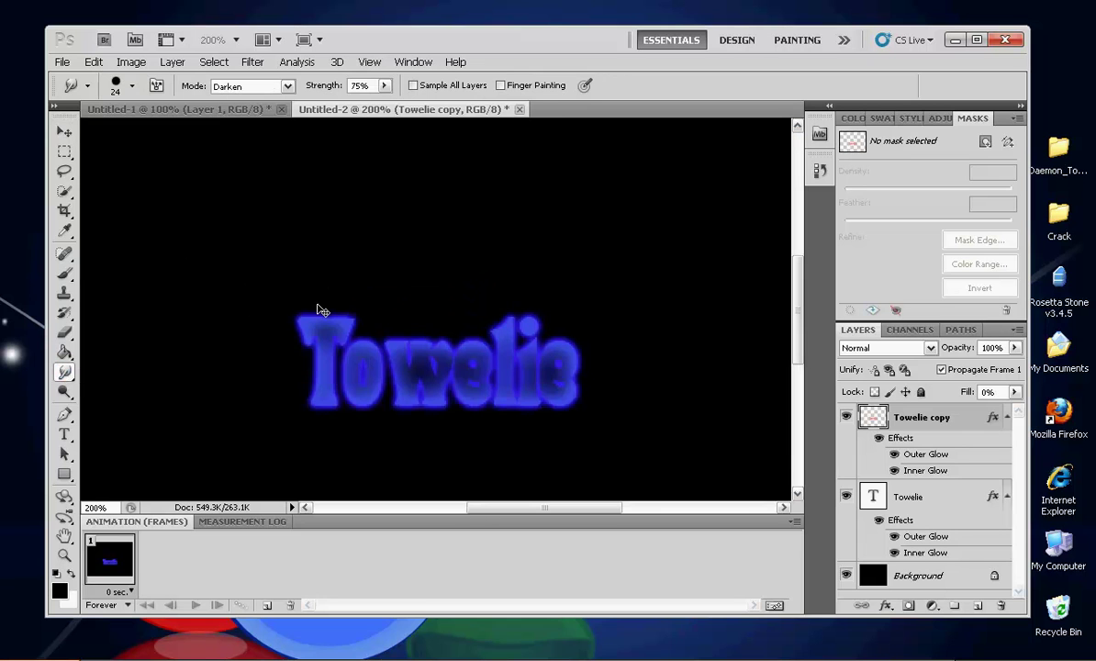
pyautogui.click(134, 86)
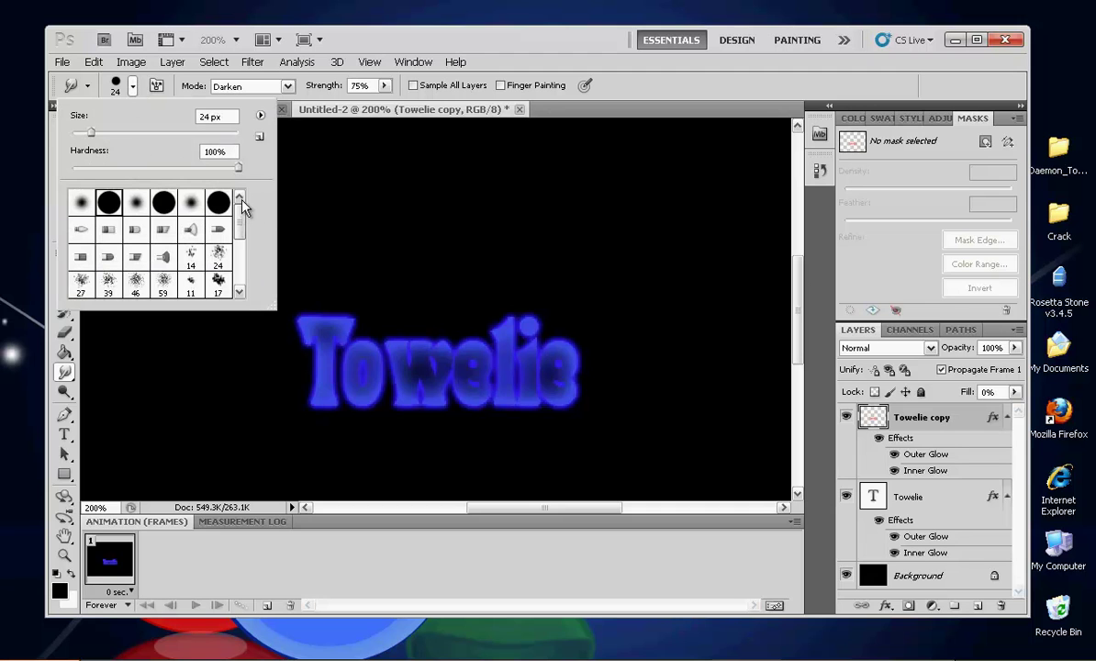
pyautogui.click(384, 89)
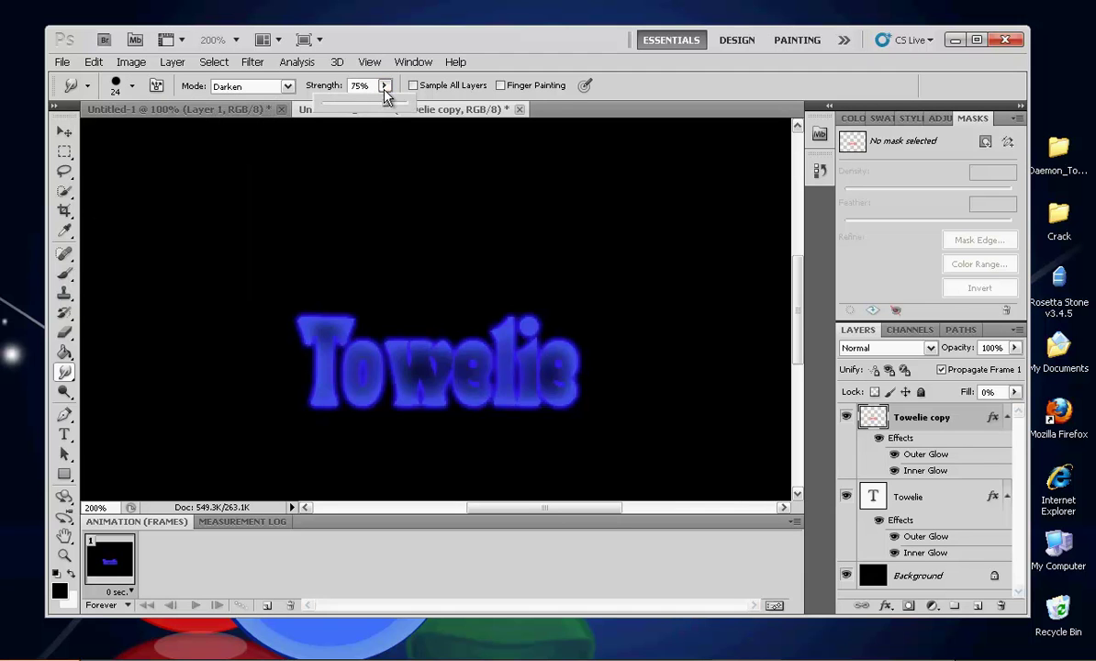
pyautogui.moveTo(383, 99); pyautogui.dragTo(296, 82)
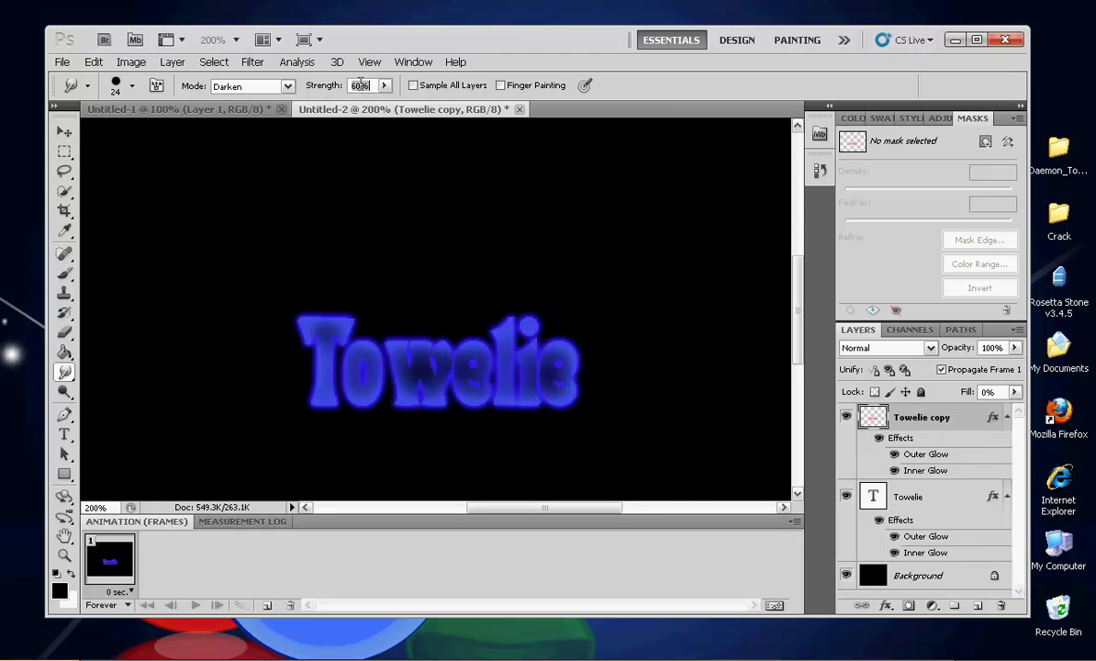
pyautogui.write('75')
pyautogui.press('Return')
pyautogui.click(132, 85)
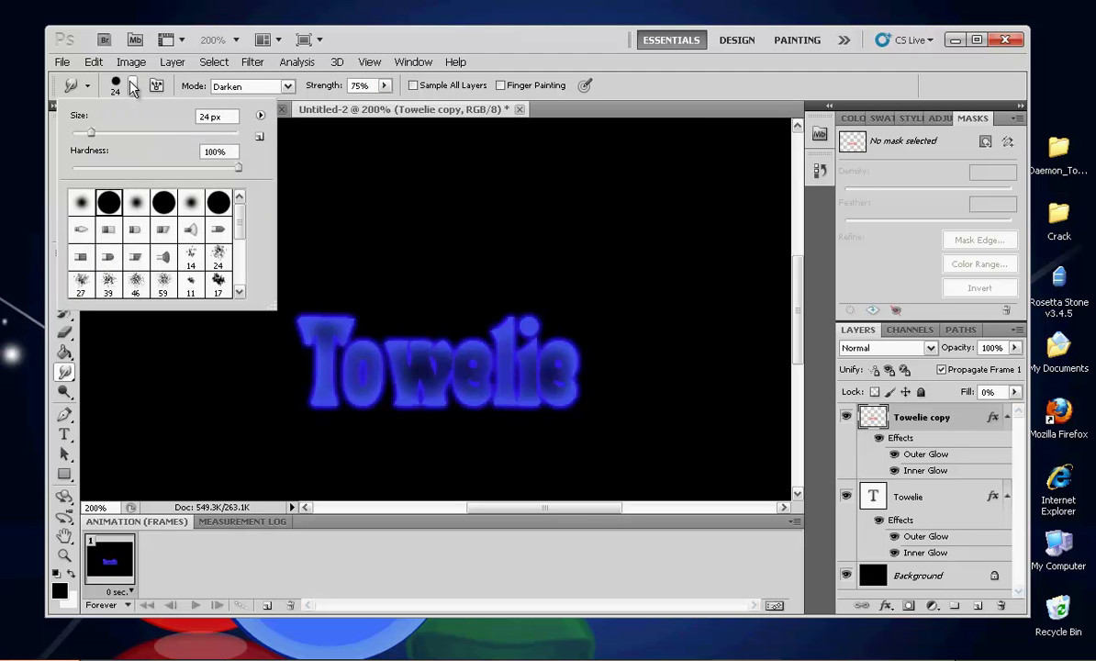
pyautogui.click(217, 259)
# - Smear flame-like wisps up from the T and up-right from the letters 'ie'
pyautogui.click(316, 335)
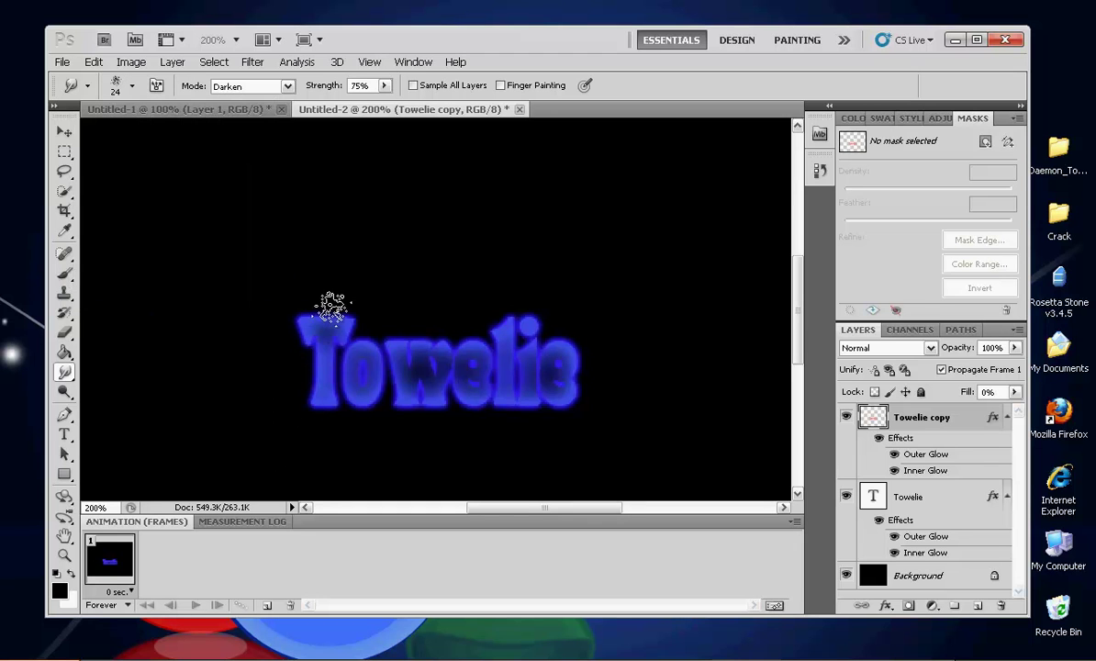
pyautogui.moveTo(310, 326)
pyautogui.mouseDown()
pyautogui.moveTo(353, 292)
pyautogui.moveTo(376, 401)
pyautogui.moveTo(358, 397)
pyautogui.moveTo(398, 357)
pyautogui.mouseUp()
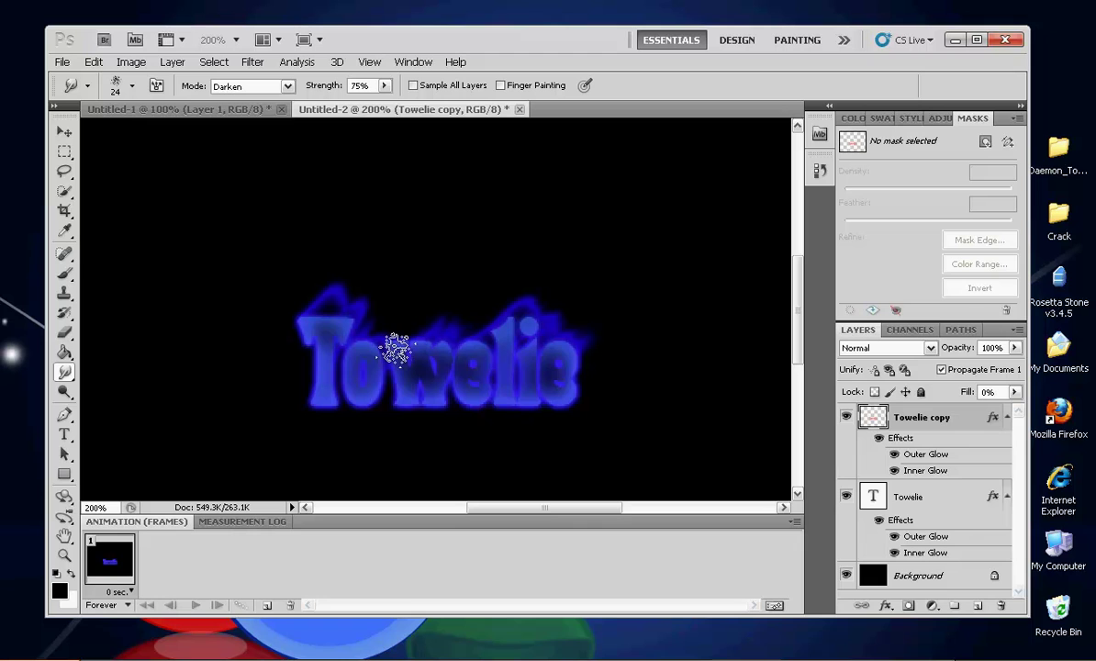
pyautogui.moveTo(550, 325); pyautogui.dragTo(637, 298)
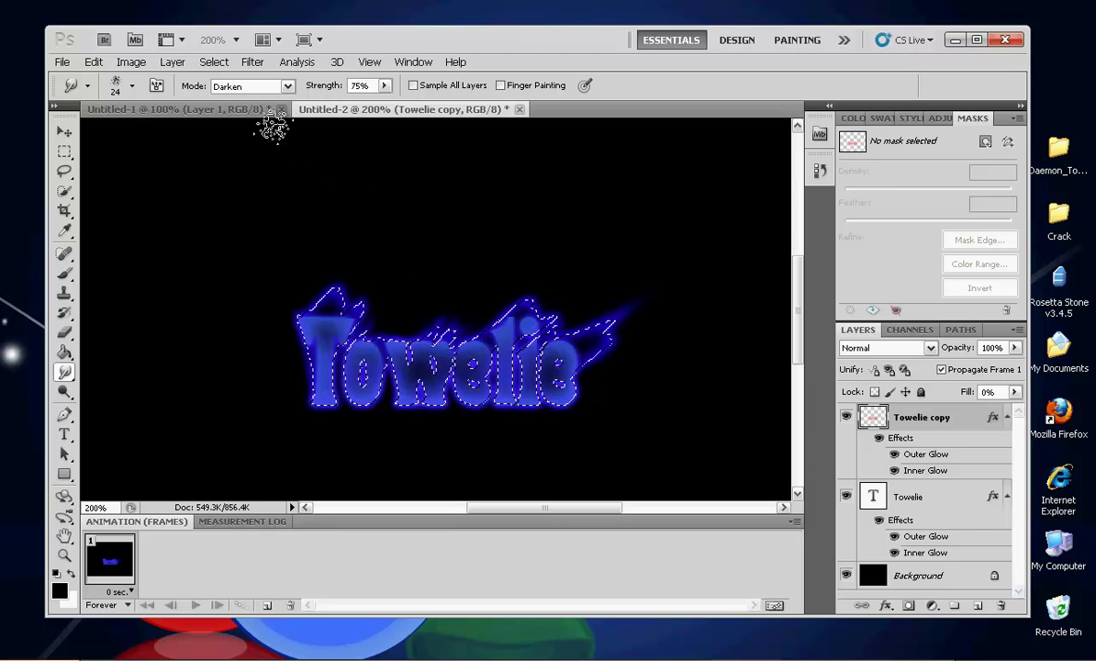
# - Invert the selection with Select > Inverse so the letters and wisps are selected
pyautogui.click(213, 62)
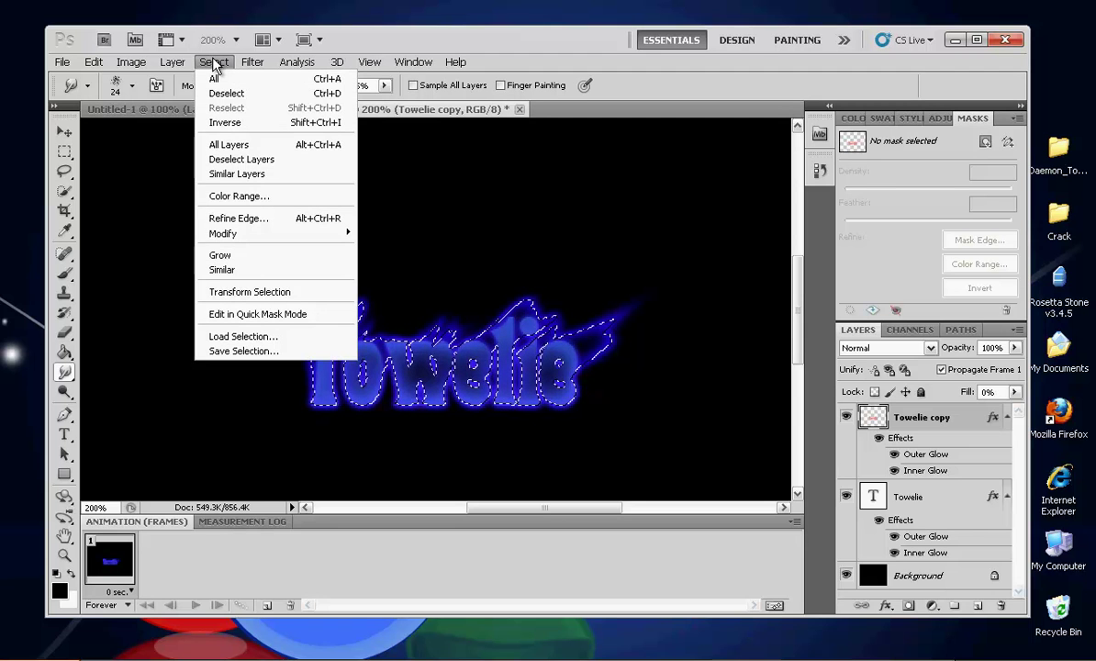
pyautogui.click(224, 123)
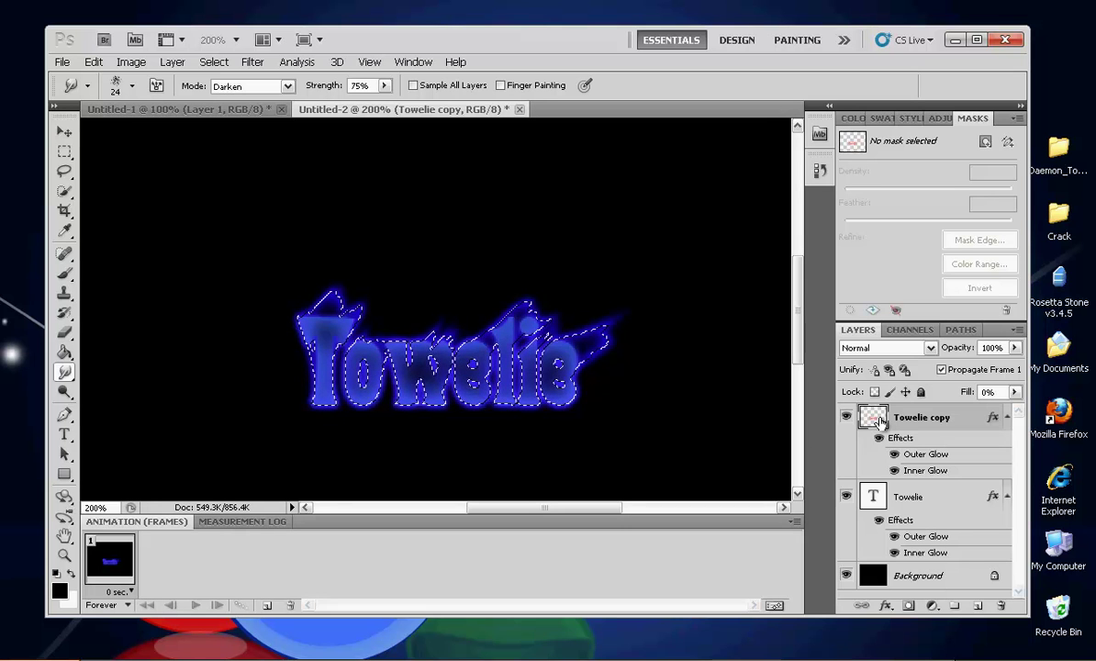
# - Add a new Layer 1 and fill the text-shaped selection on it with white
pyautogui.click(976, 605)
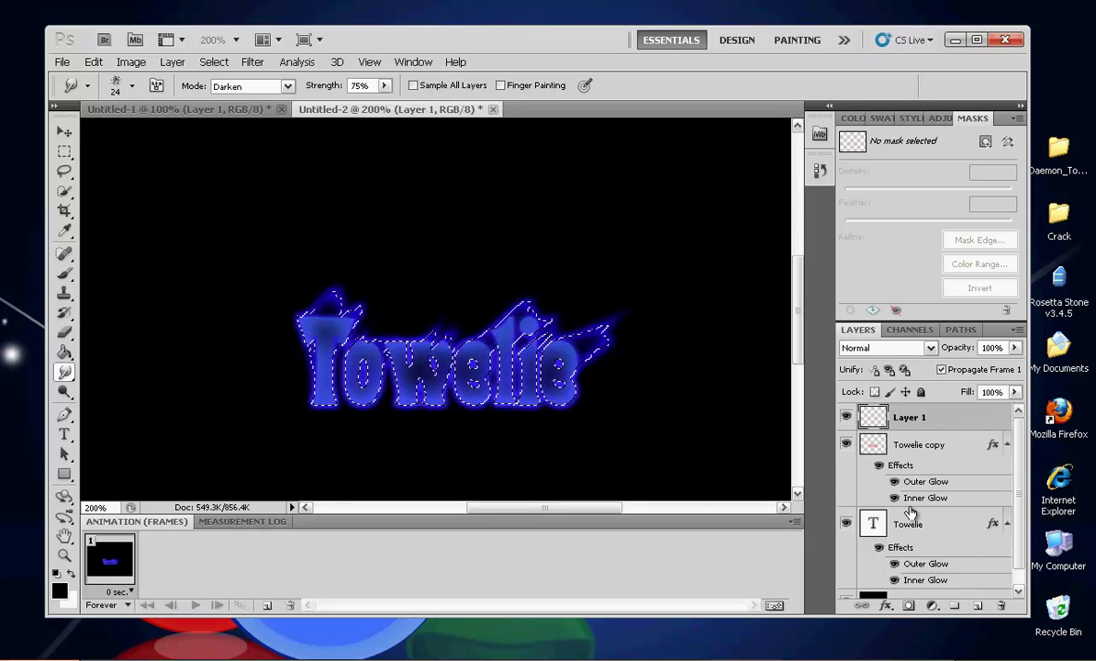
pyautogui.hotkey('shift', 'BackSpace')
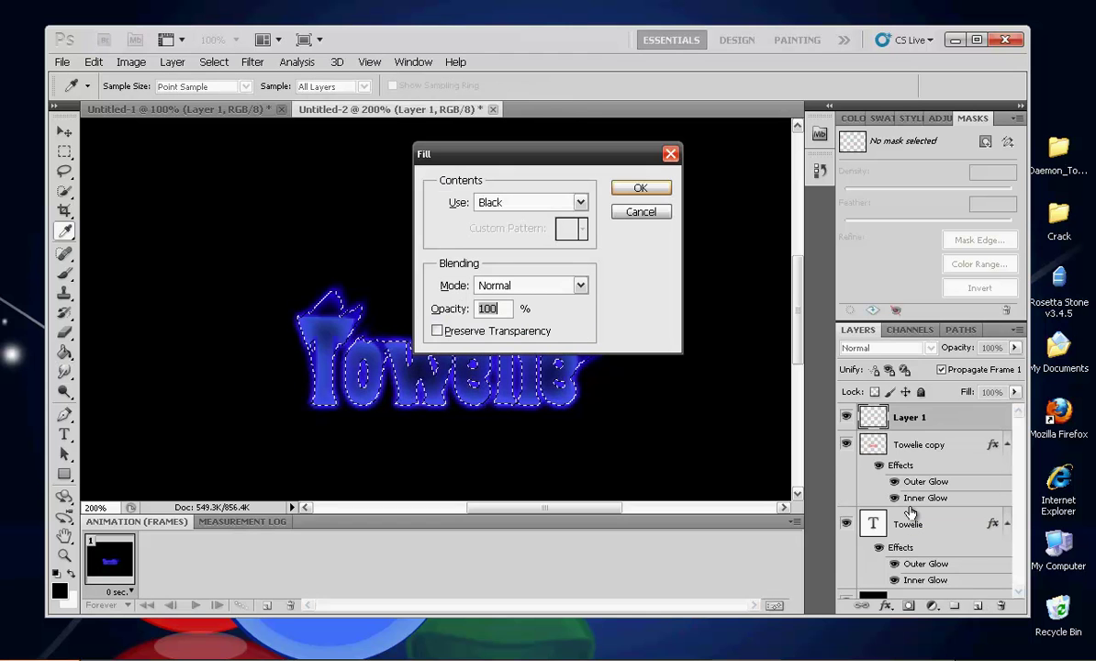
pyautogui.click(579, 202)
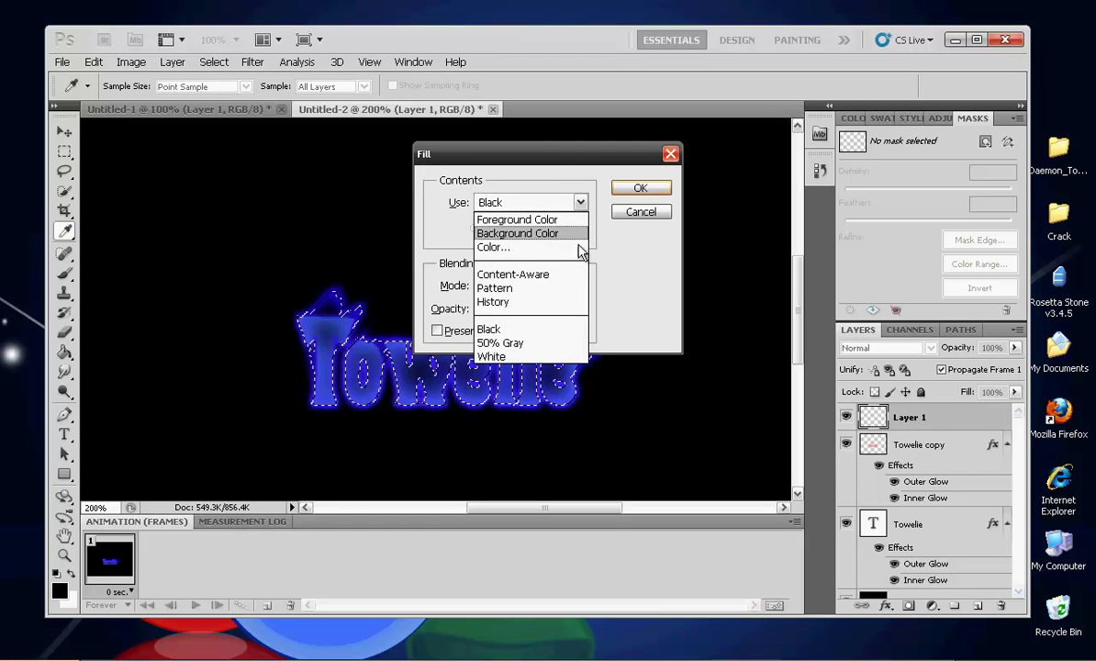
pyautogui.click(556, 356)
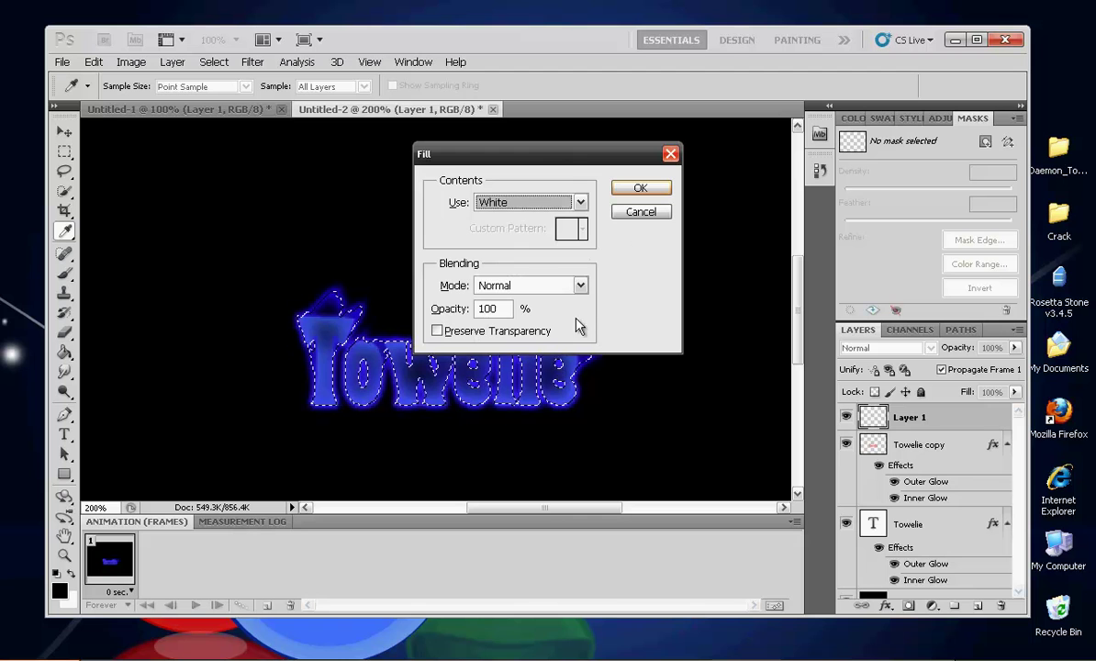
pyautogui.click(641, 187)
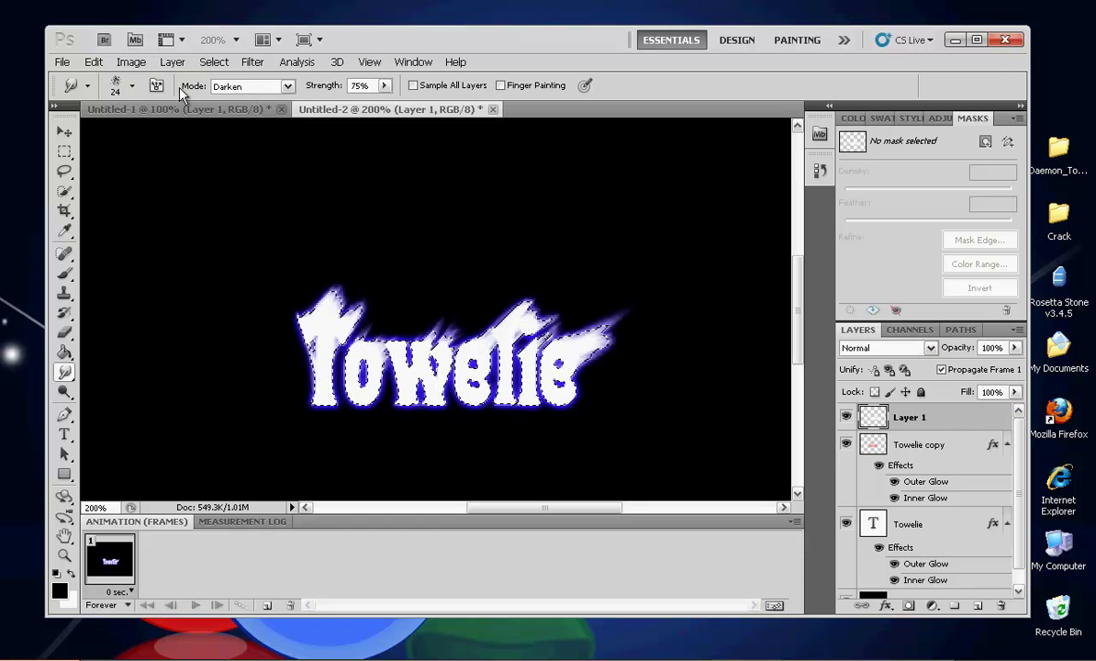
pyautogui.click(214, 62)
# - Deselect, switch Layer 1 to Overlay blending, and zoom back out
pyautogui.click(224, 93)
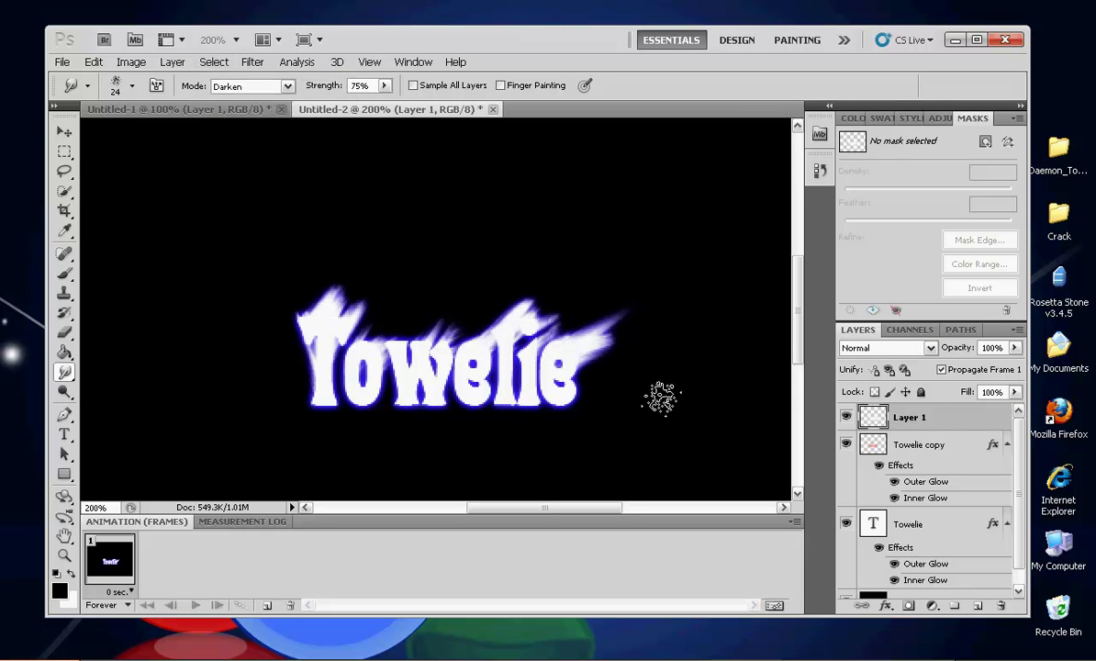
pyautogui.click(873, 347)
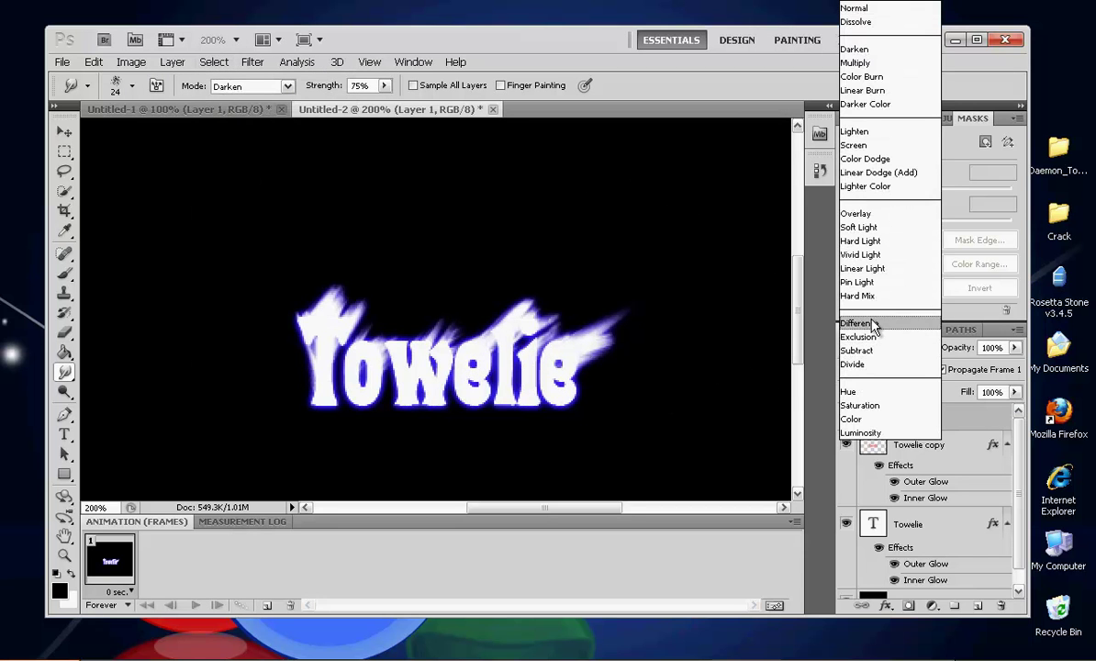
pyautogui.click(894, 217)
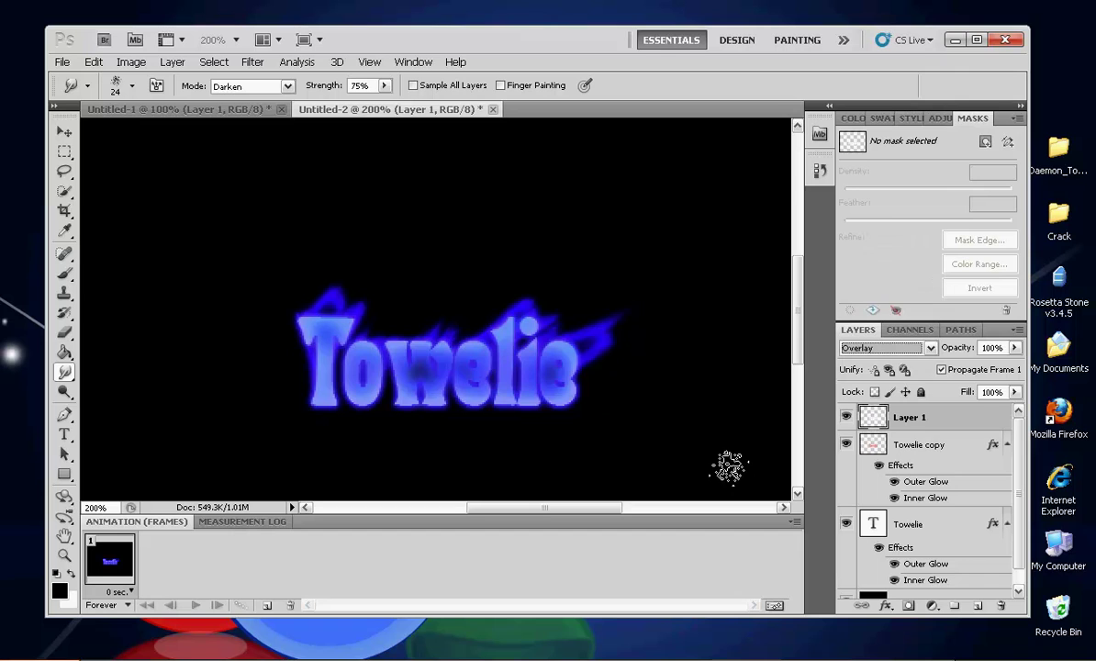
pyautogui.hotkey('ctrl', '-')
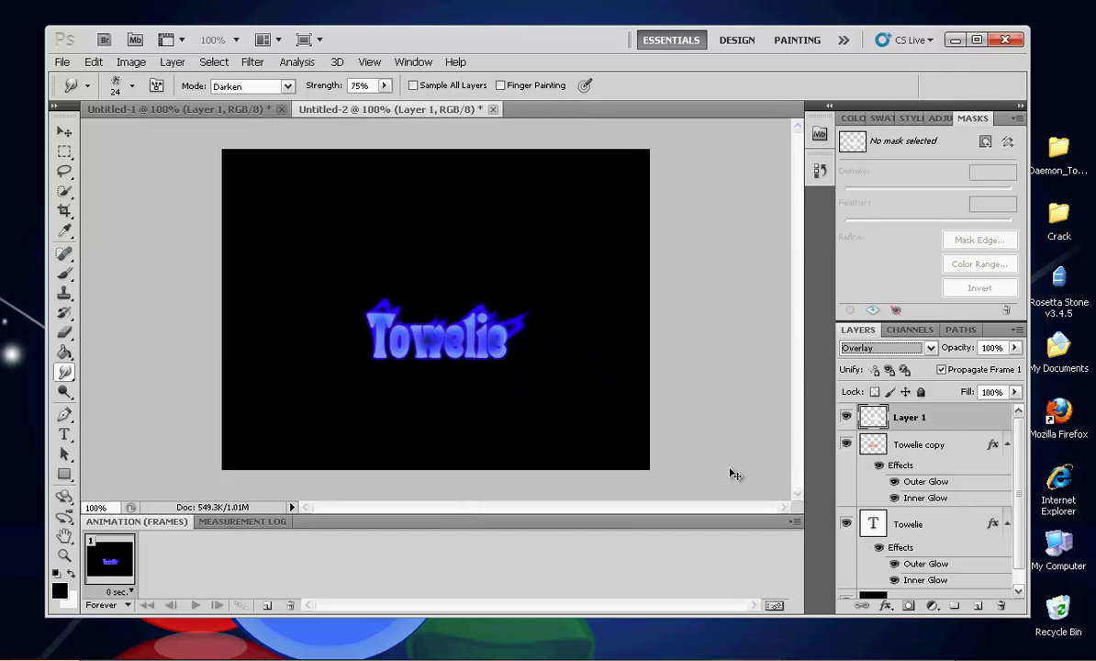